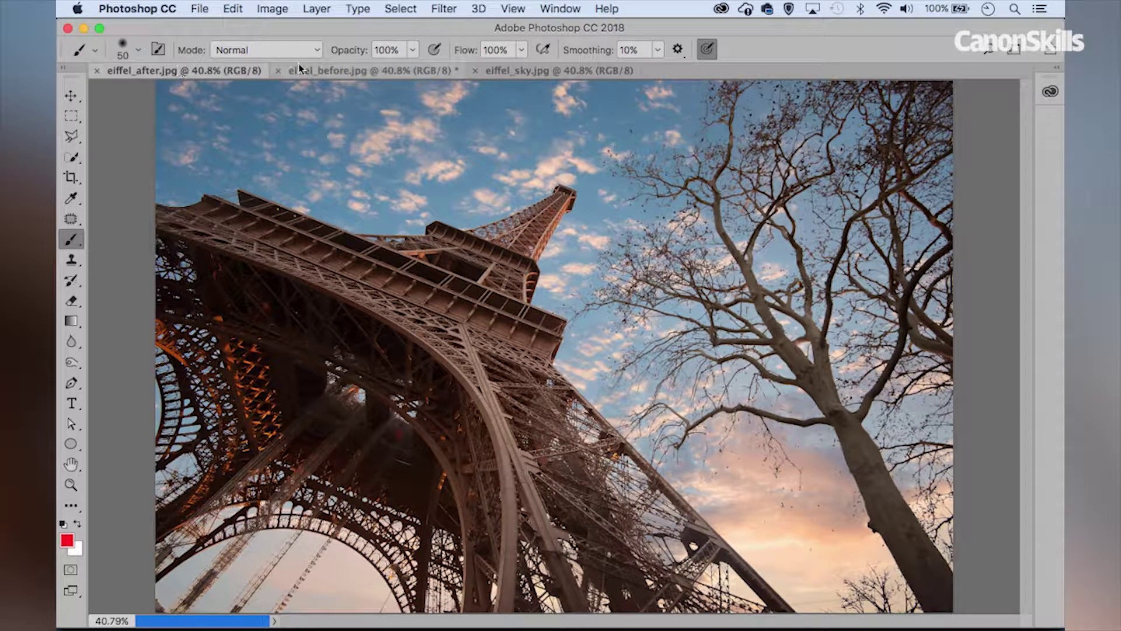
Step: Switch to the eiffel_before.jpg document and display its colour channels
click(335, 71)
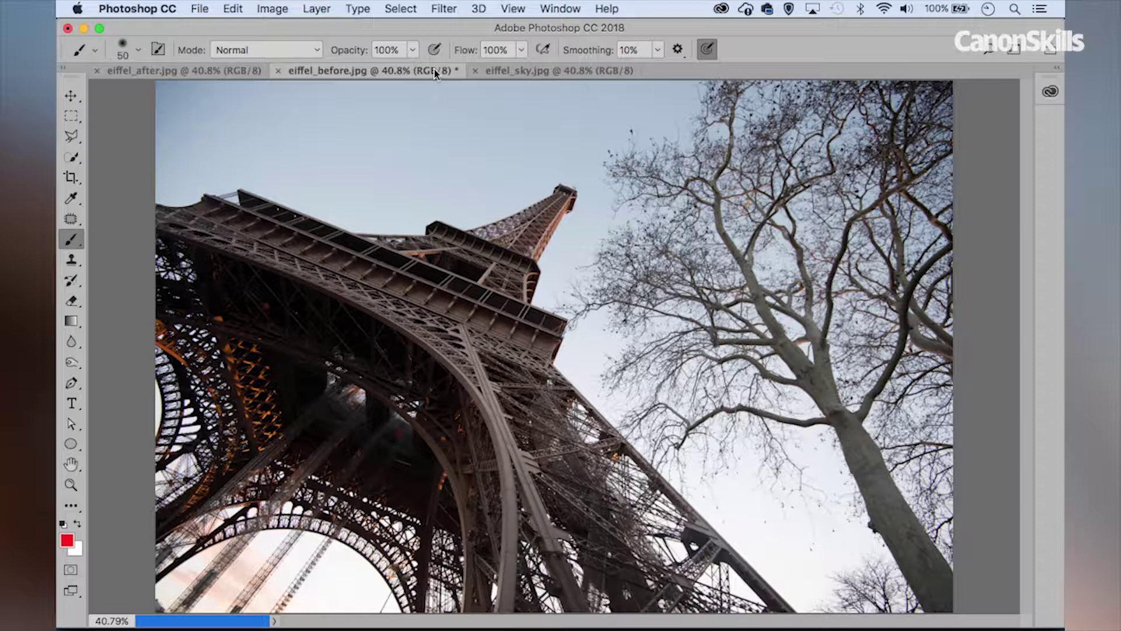
click(557, 9)
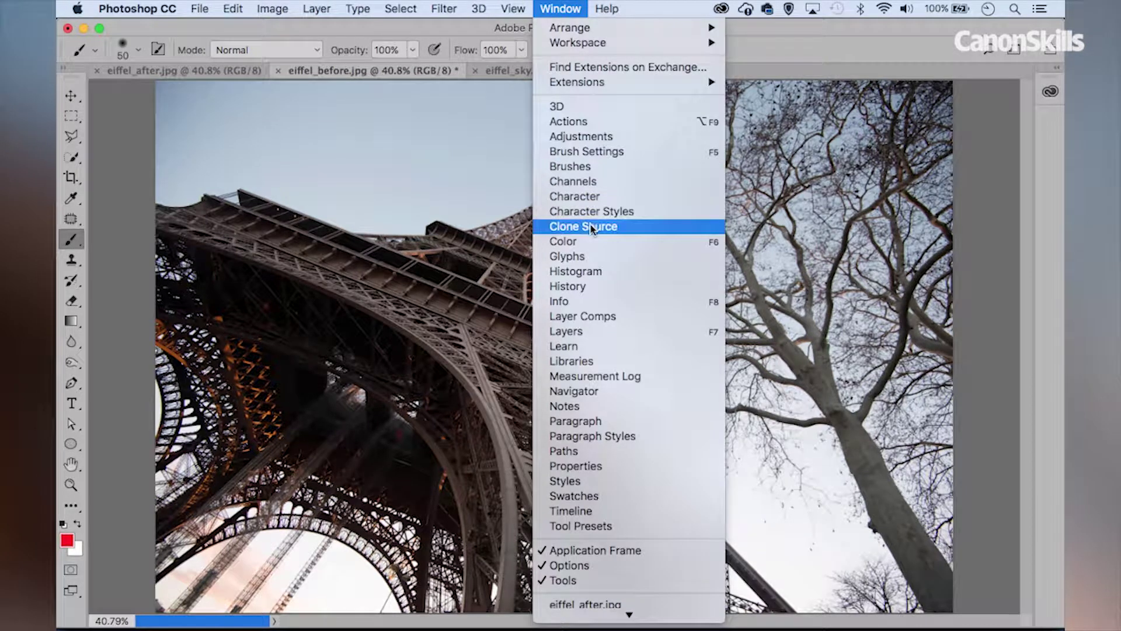
click(584, 181)
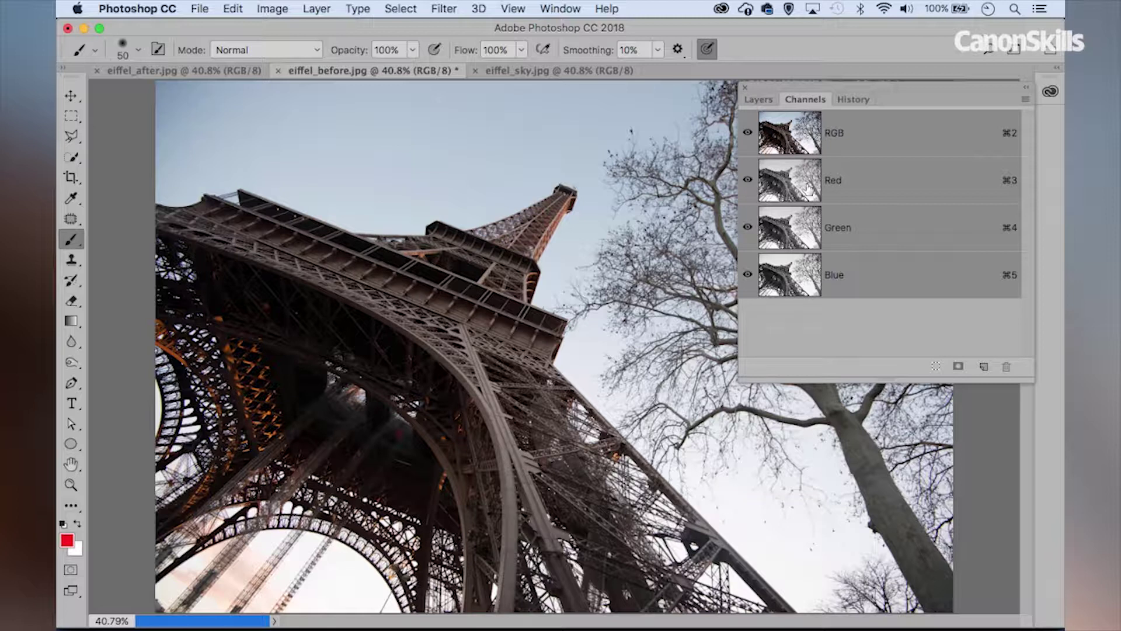
Step: View the red, green and blue channels one at a time to compare the contrast between the sky and the tower
click(789, 182)
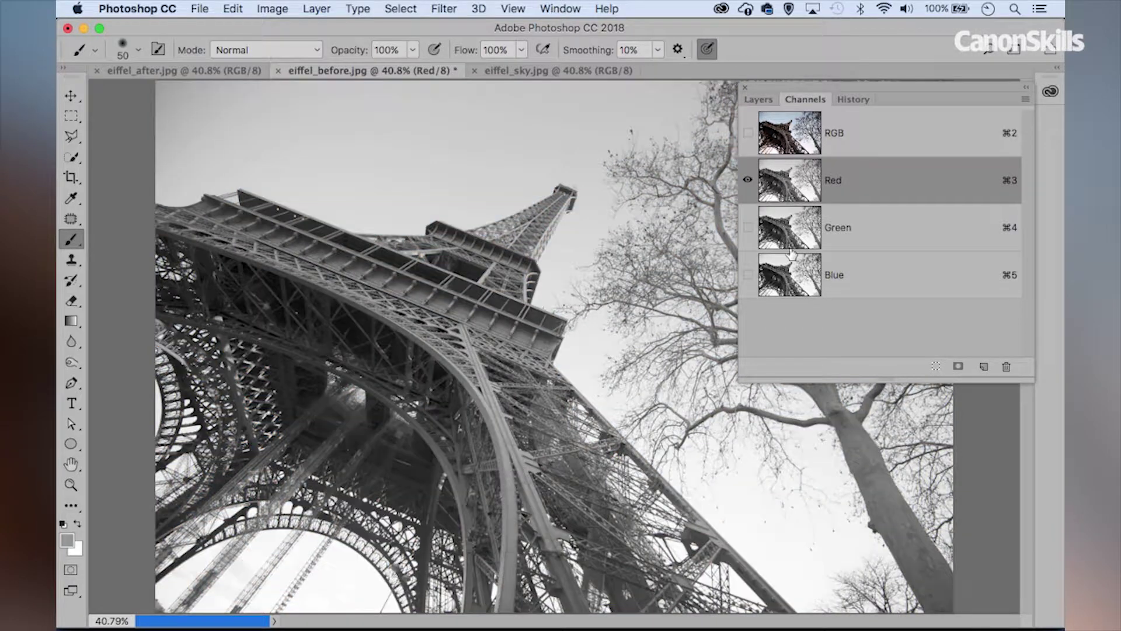
click(791, 233)
click(792, 280)
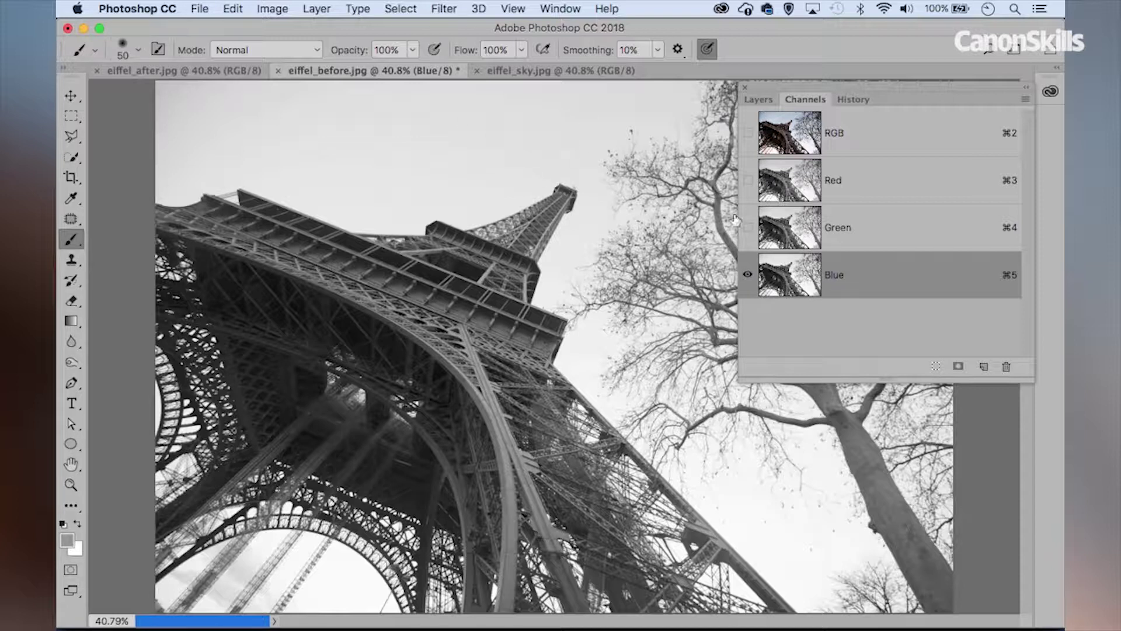
click(807, 232)
click(781, 178)
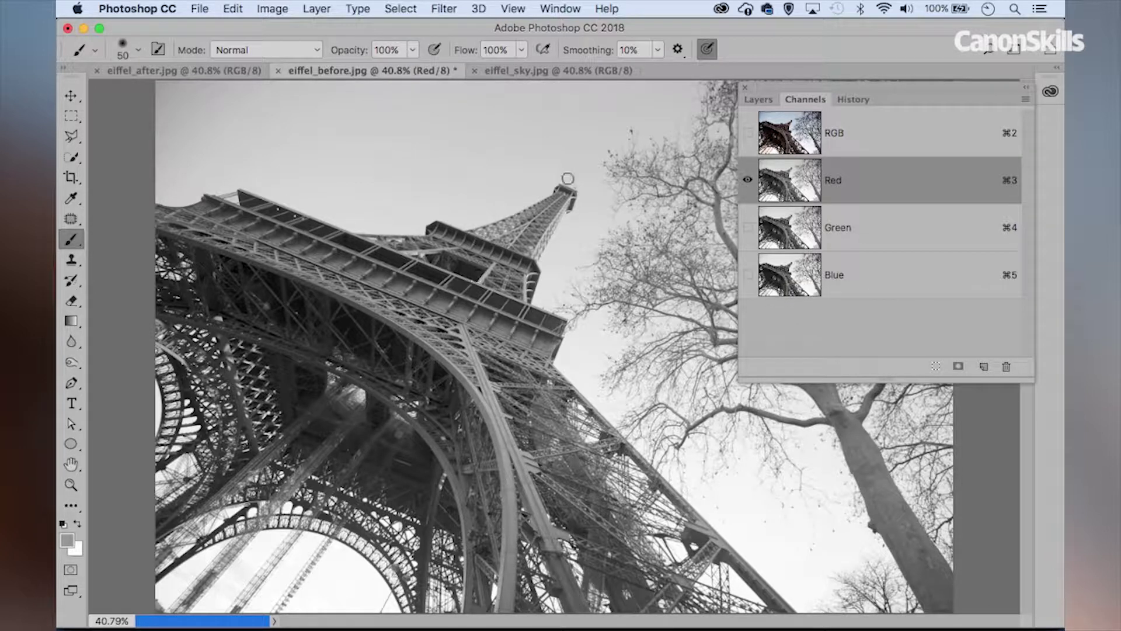
Step: Duplicate the Blue channel and hide the channel list to clear the view of the image
click(786, 275)
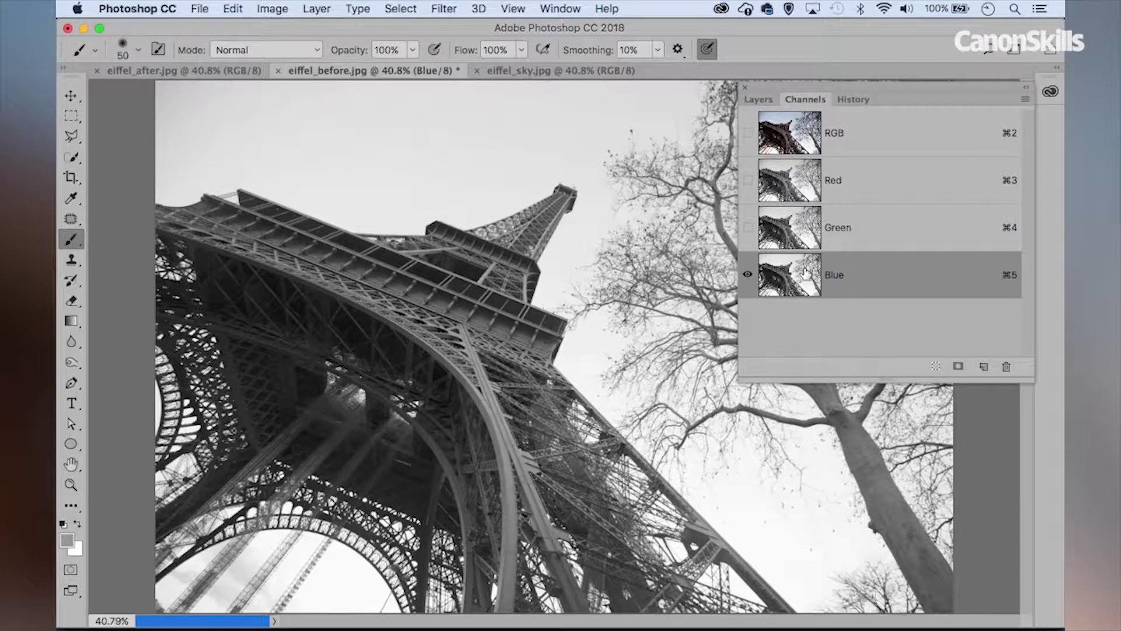
drag(805, 266, 984, 366)
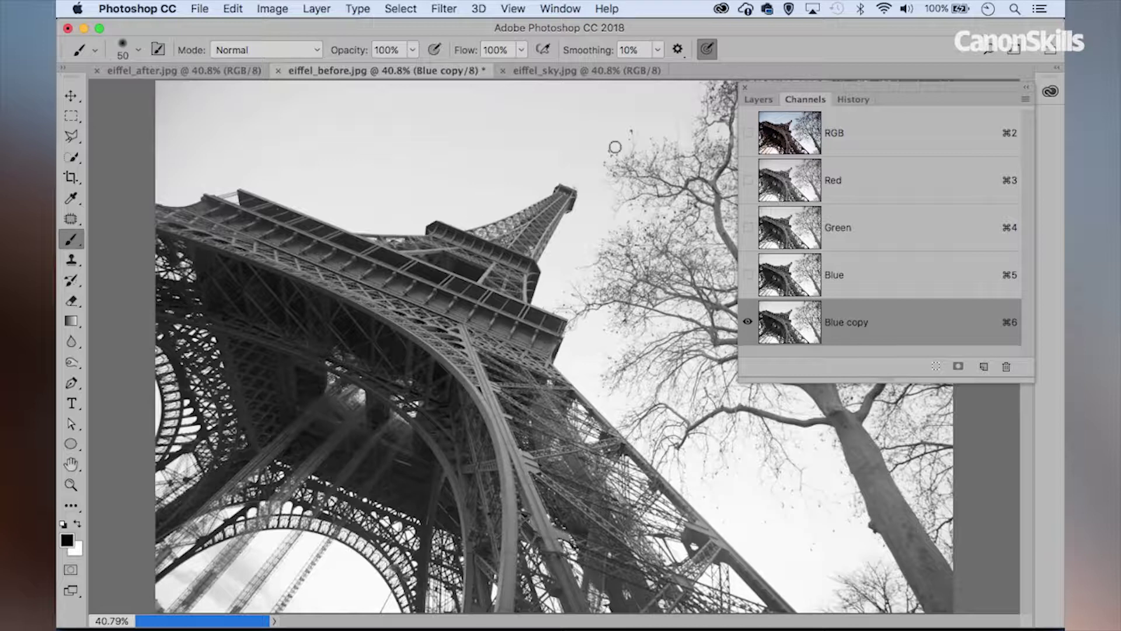
click(745, 87)
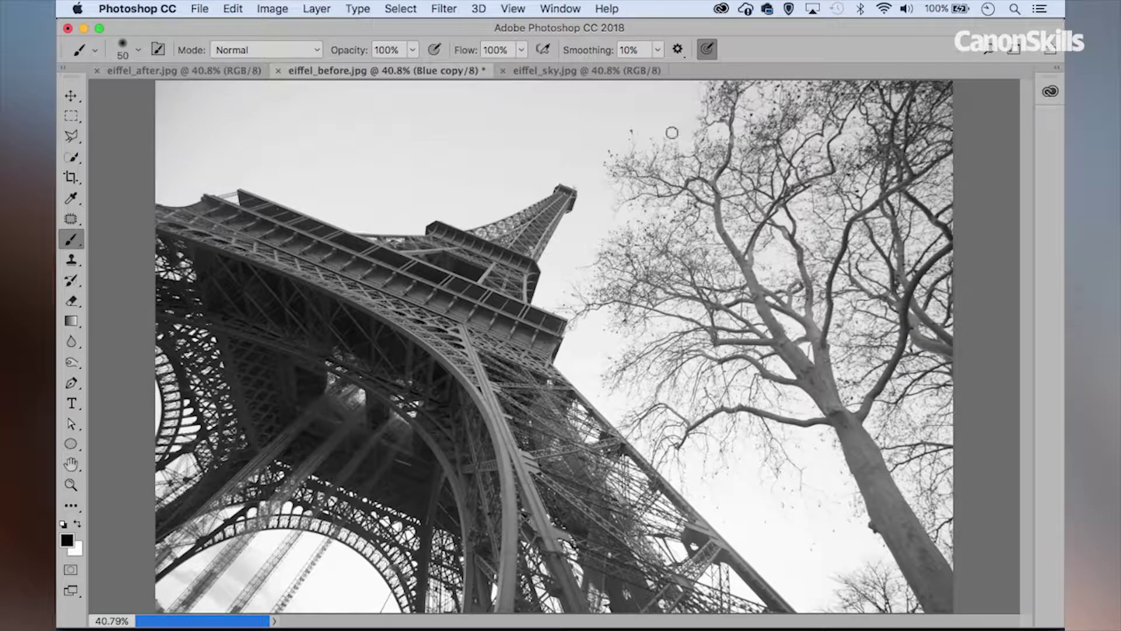
Step: Start a Levels adjustment on the Blue copy channel with black input 48 and white input 218
click(274, 9)
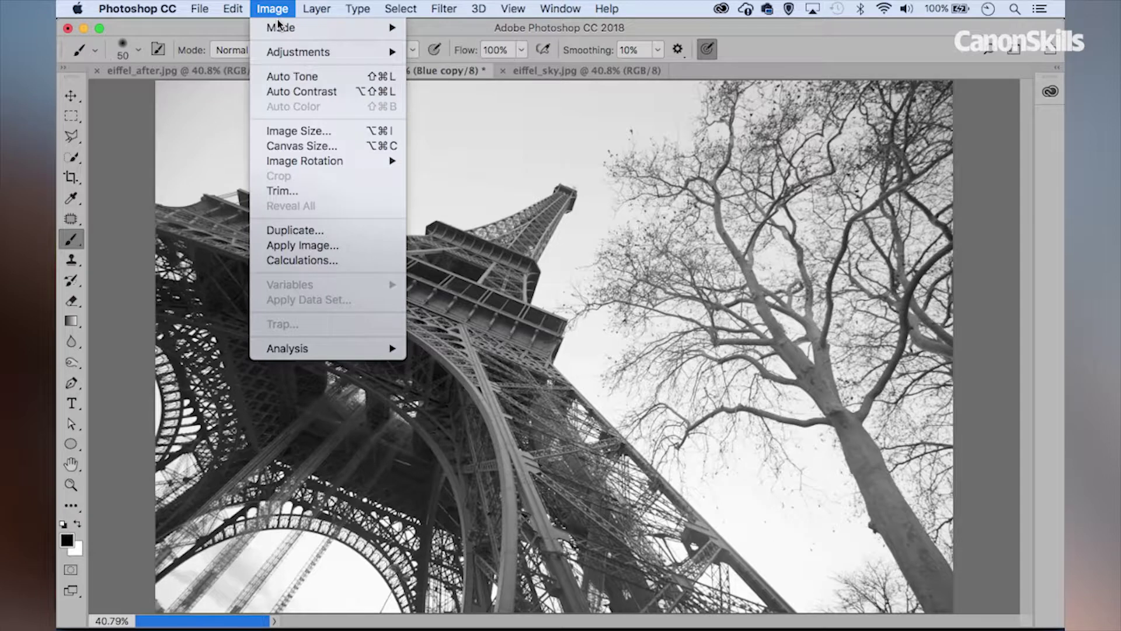
mouse_move(285, 55)
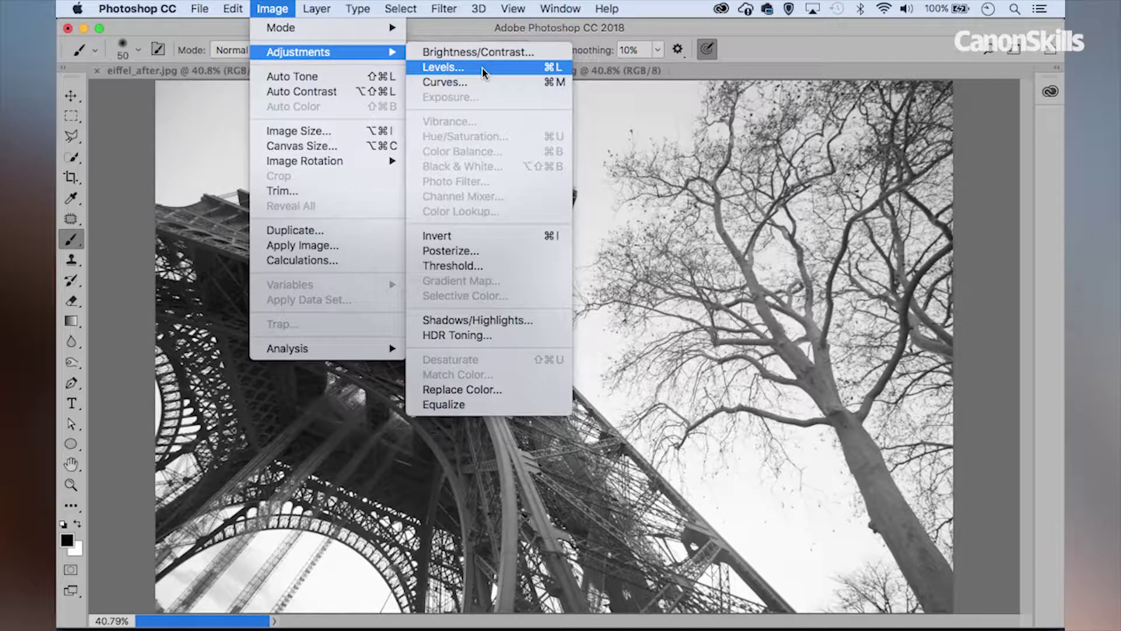
click(543, 68)
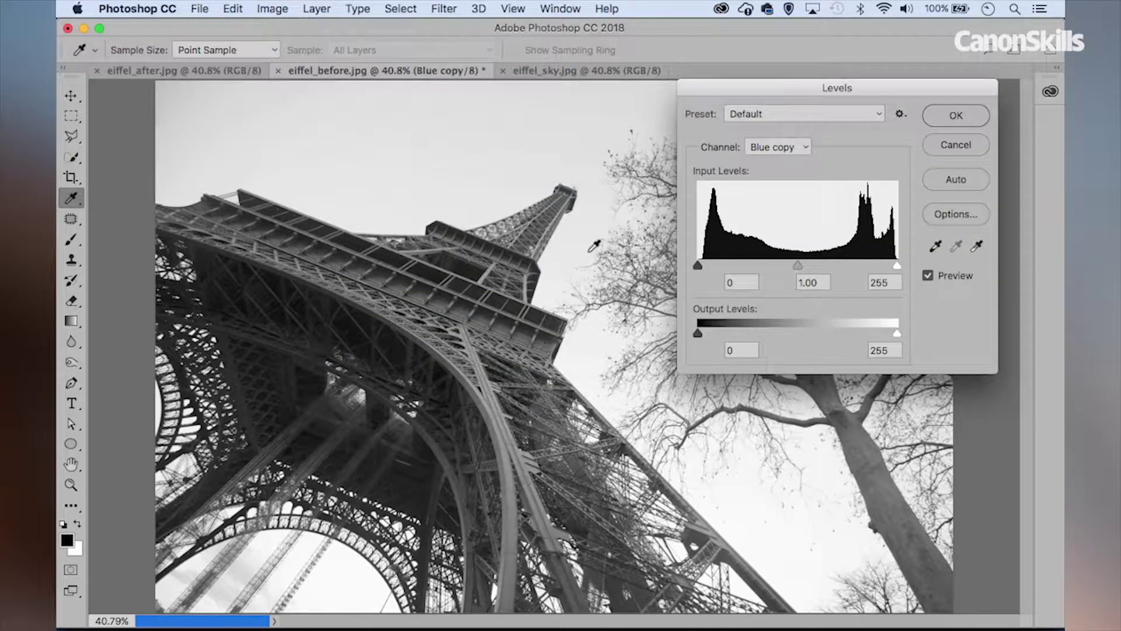
drag(697, 267, 726, 265)
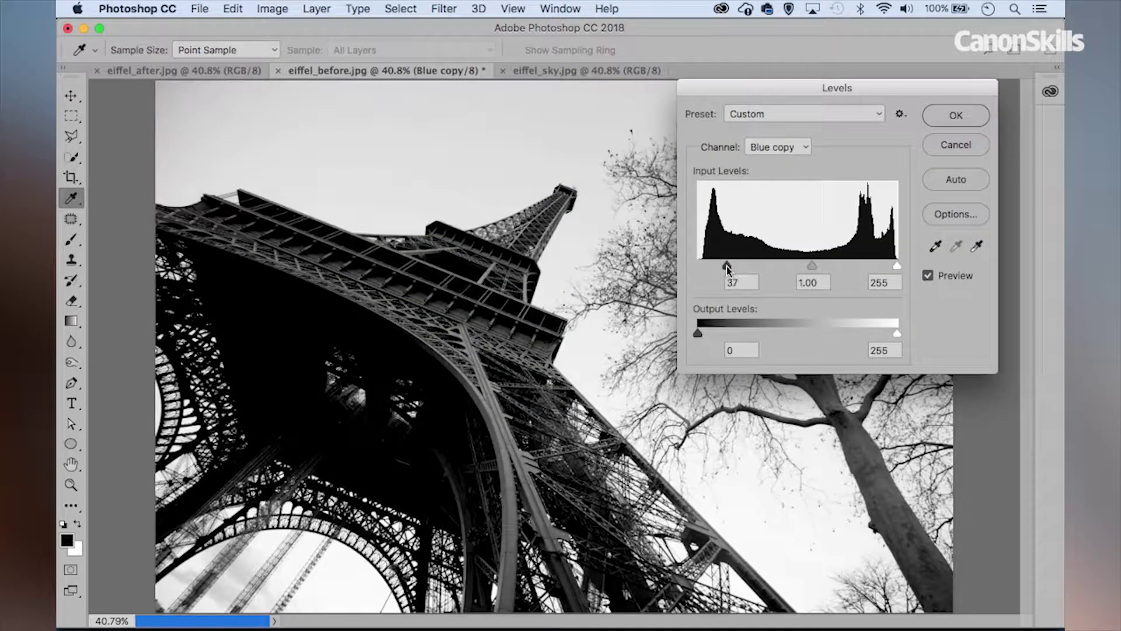
drag(888, 275, 868, 280)
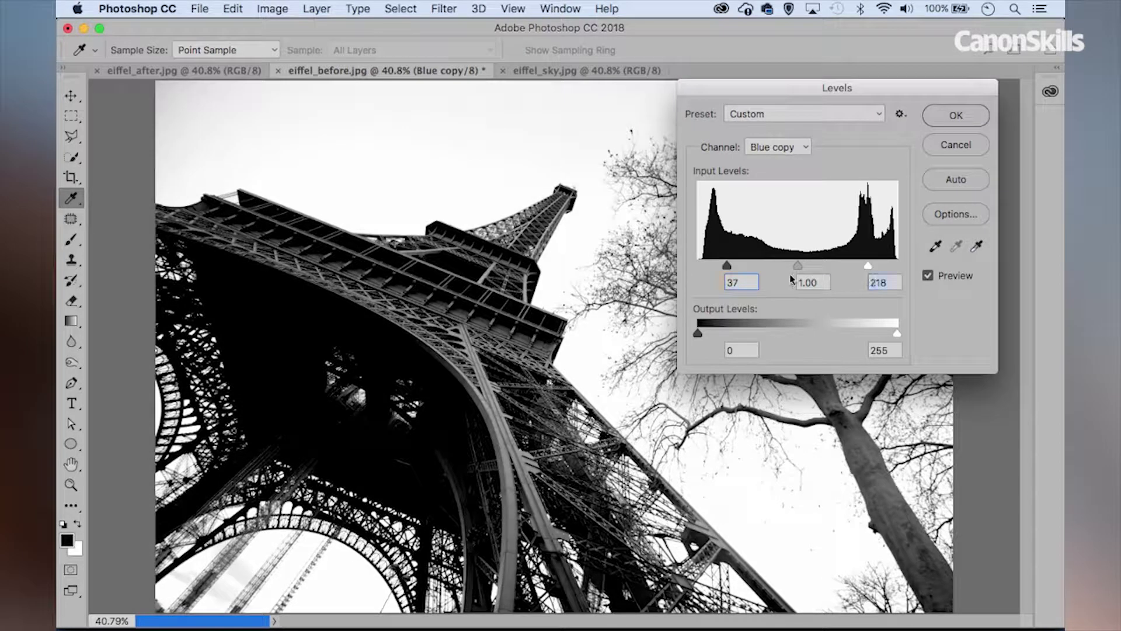
drag(727, 266, 736, 265)
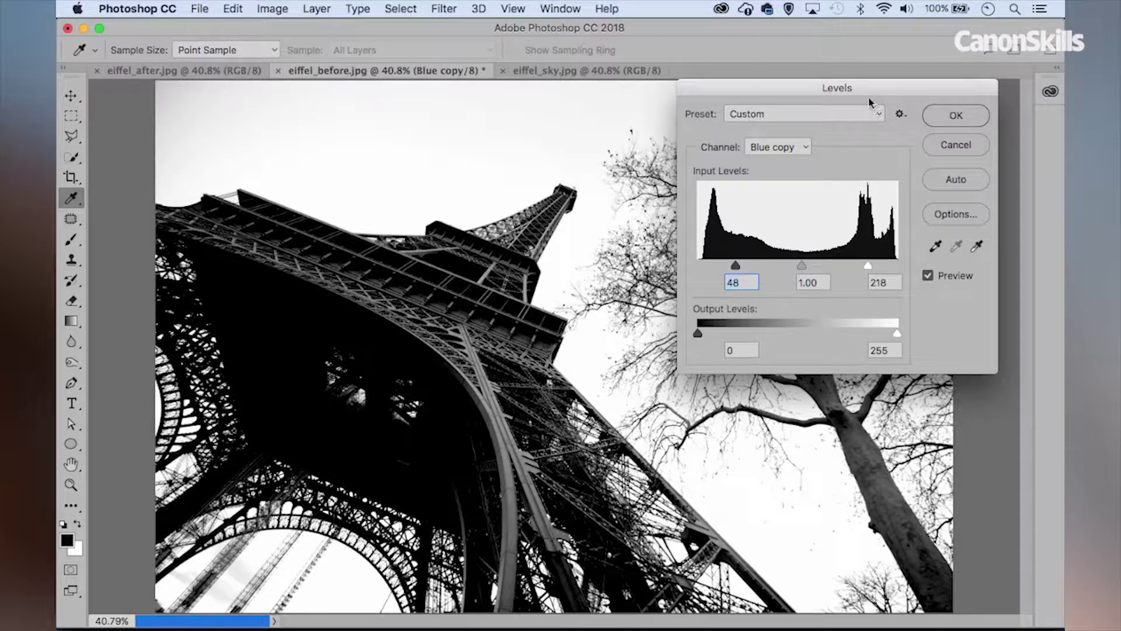
Step: Fine-tune the Levels input values to 72 for black and 218 for white, and apply the adjustment
drag(867, 83, 978, 22)
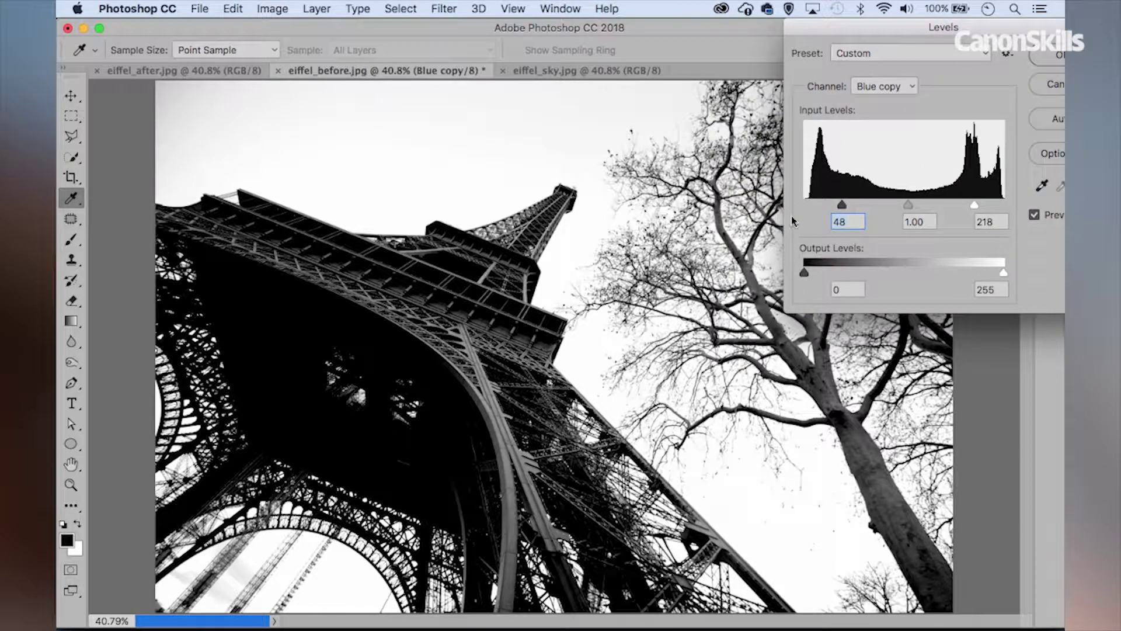
drag(842, 207, 846, 212)
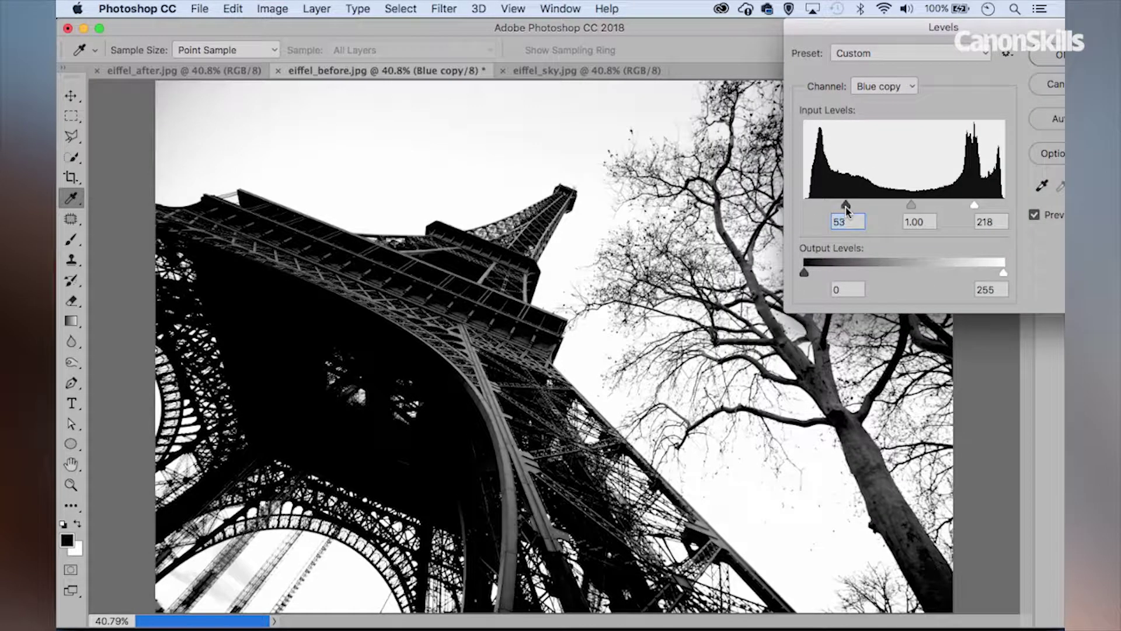
drag(972, 209, 982, 206)
click(981, 206)
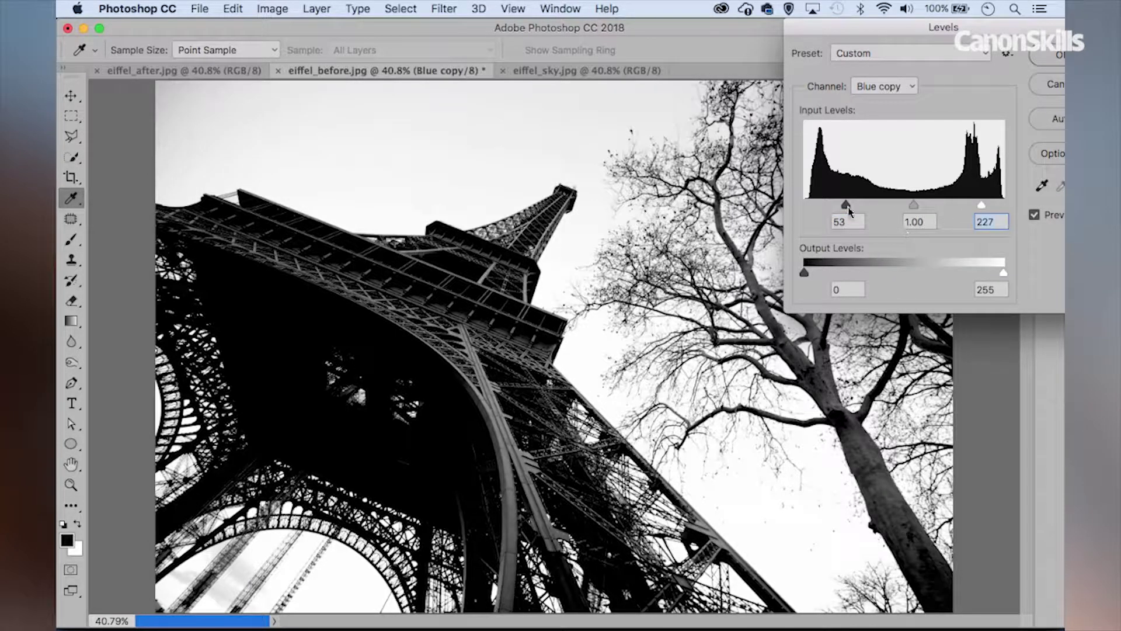
drag(859, 205, 860, 205)
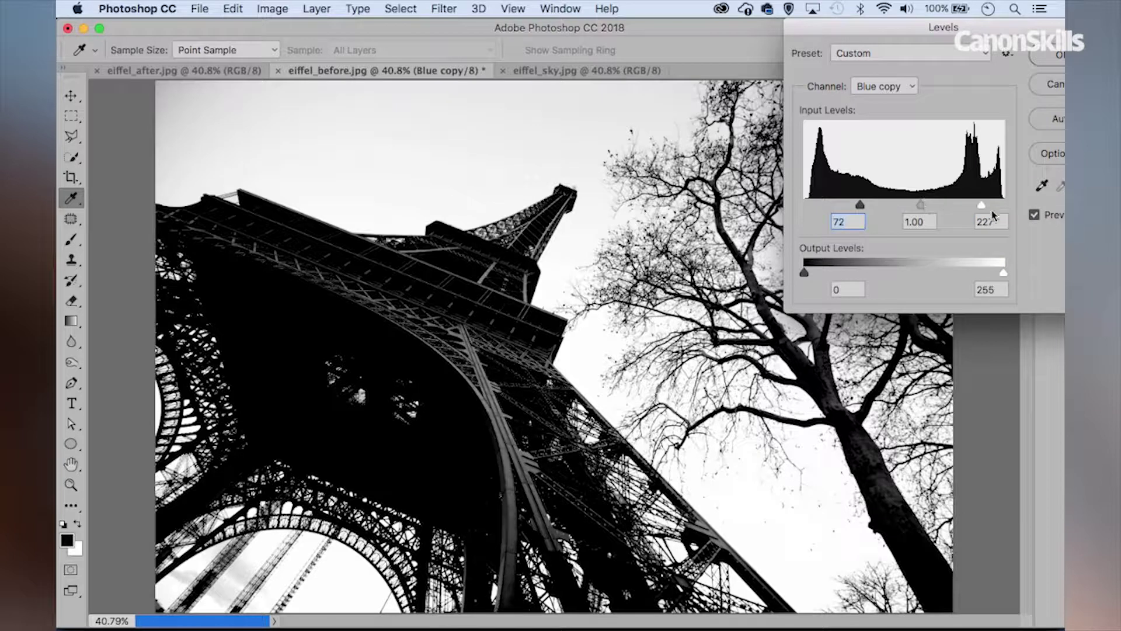
drag(981, 205, 973, 206)
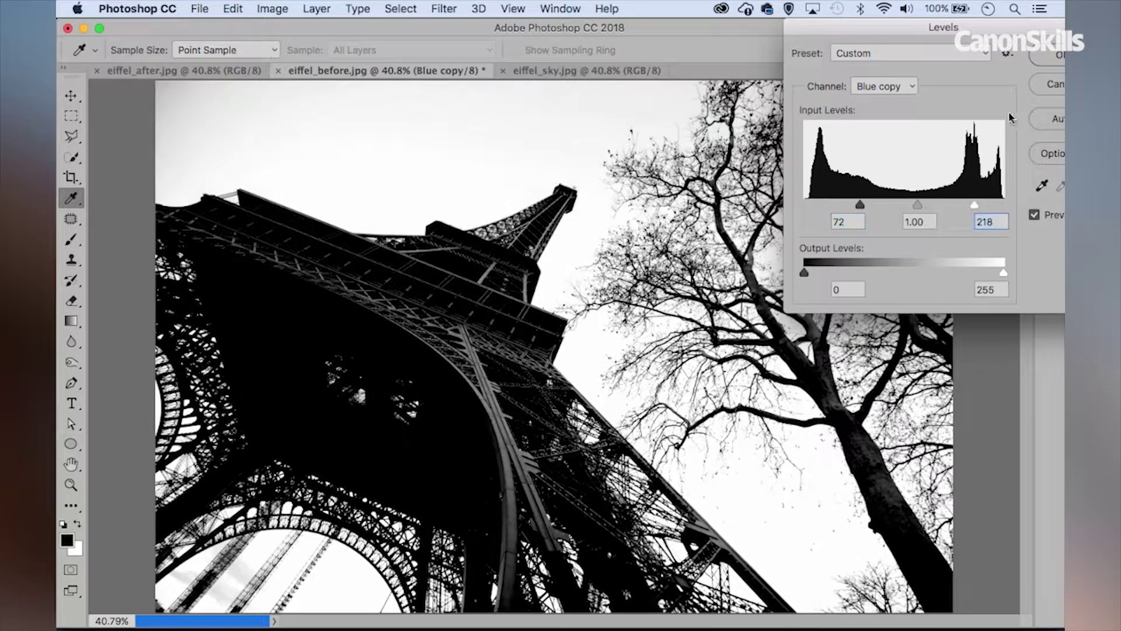
click(1055, 68)
Step: Paint black over the grey girders on the tower's underside with a size 90 brush in Normal mode
key(b)
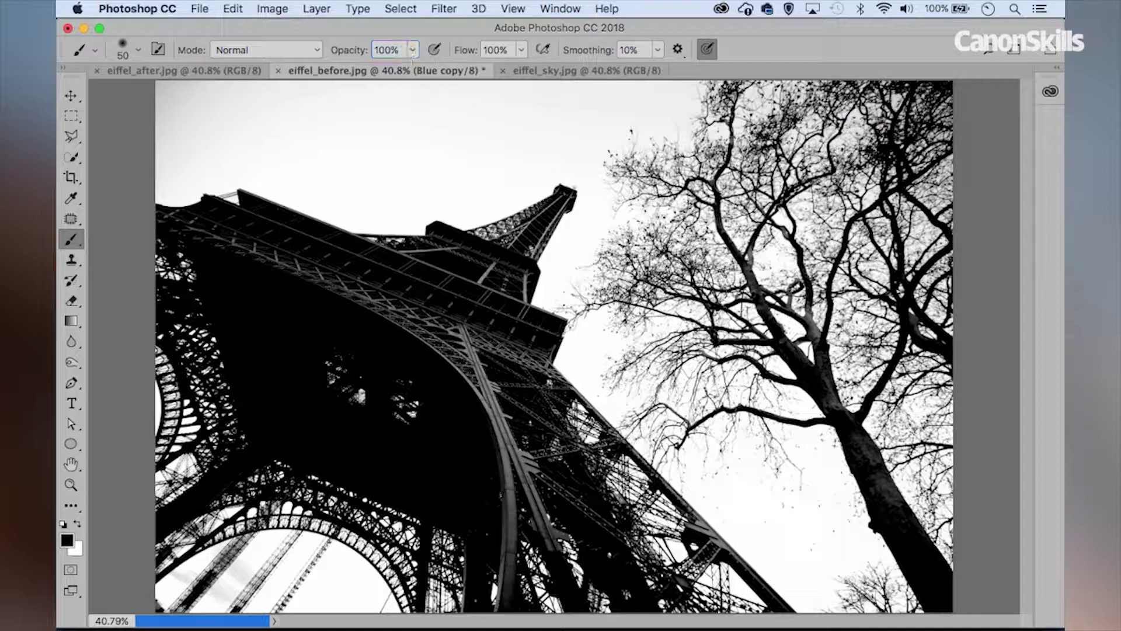
key(x)
key(x)
key(bracketright)
key(bracketright)
key(bracketright)
key(bracketright)
mouse_move(310, 270)
mouse_down()
mouse_move(371, 289)
mouse_move(335, 282)
mouse_move(378, 313)
mouse_move(341, 276)
mouse_move(419, 295)
mouse_move(378, 324)
mouse_move(406, 308)
mouse_move(432, 349)
mouse_move(394, 315)
mouse_move(437, 334)
mouse_move(428, 322)
mouse_move(471, 326)
mouse_move(434, 316)
mouse_move(471, 335)
mouse_move(423, 318)
mouse_up()
mouse_move(265, 250)
mouse_down()
mouse_move(314, 271)
mouse_move(230, 247)
mouse_move(217, 230)
mouse_move(318, 276)
mouse_move(499, 198)
mouse_move(517, 214)
mouse_up()
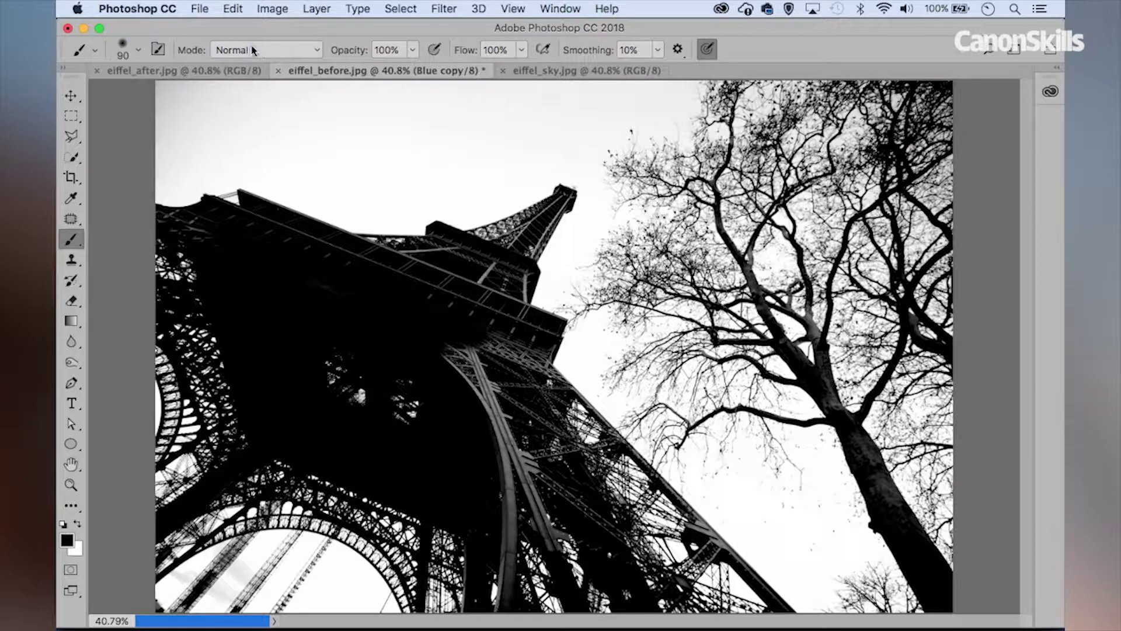
Step: Set the brush to Overlay blending mode with 50% opacity
click(268, 52)
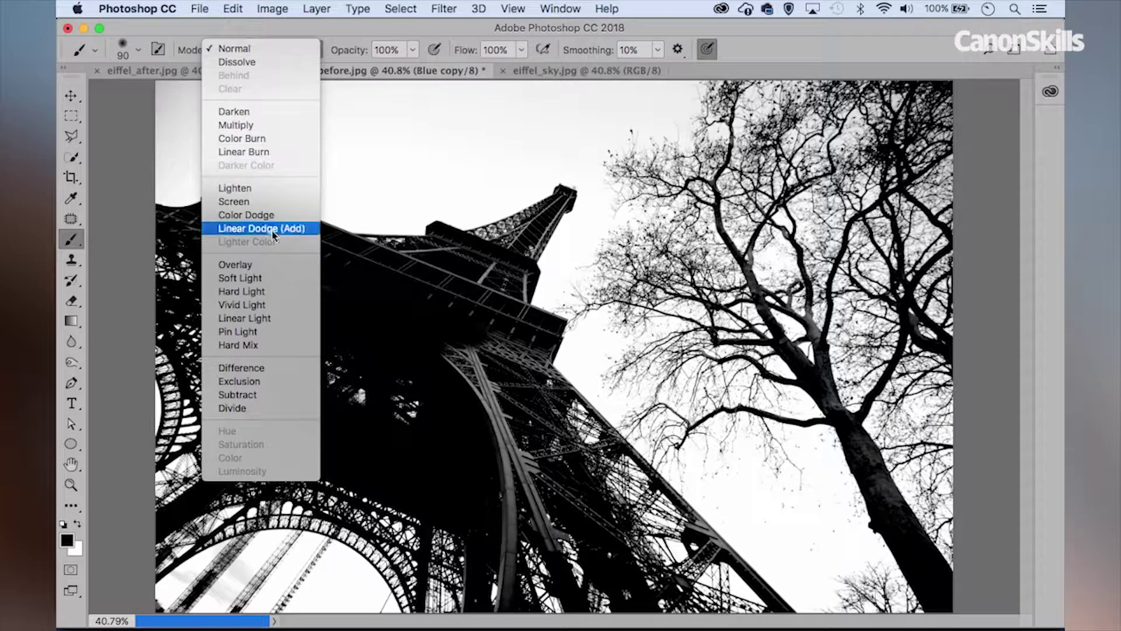
click(274, 266)
drag(360, 57, 320, 63)
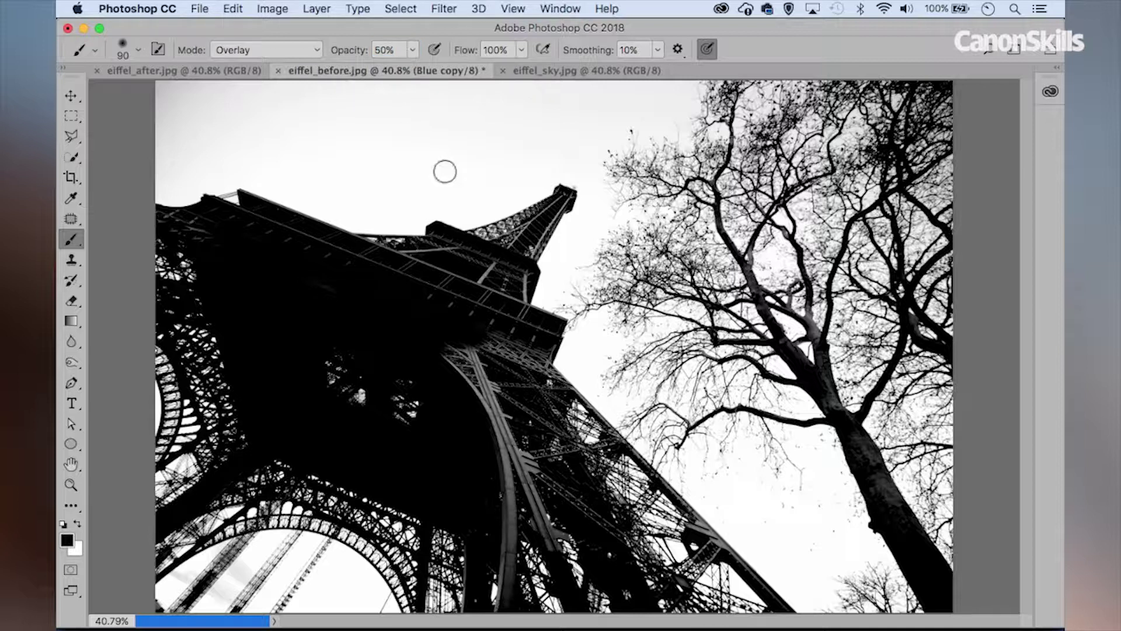
Step: Paint black in Overlay mode over the grey details of the tower's upper decks, using a size 200 brush
key(super+plus)
key(super+plus)
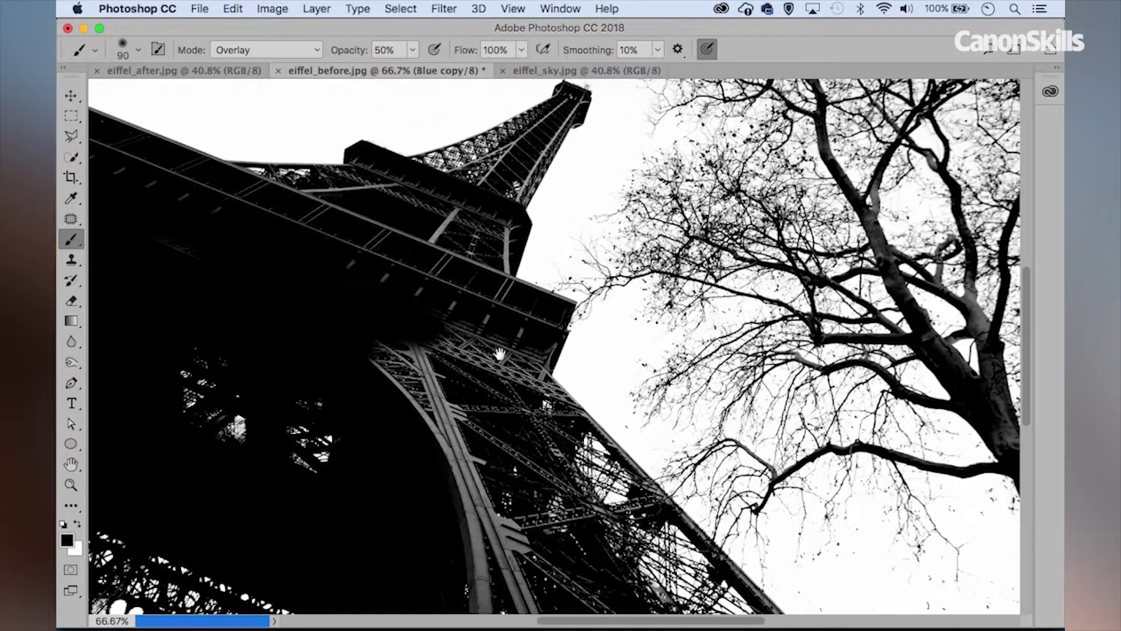
key(bracketright)
key(bracketright)
key(bracketright)
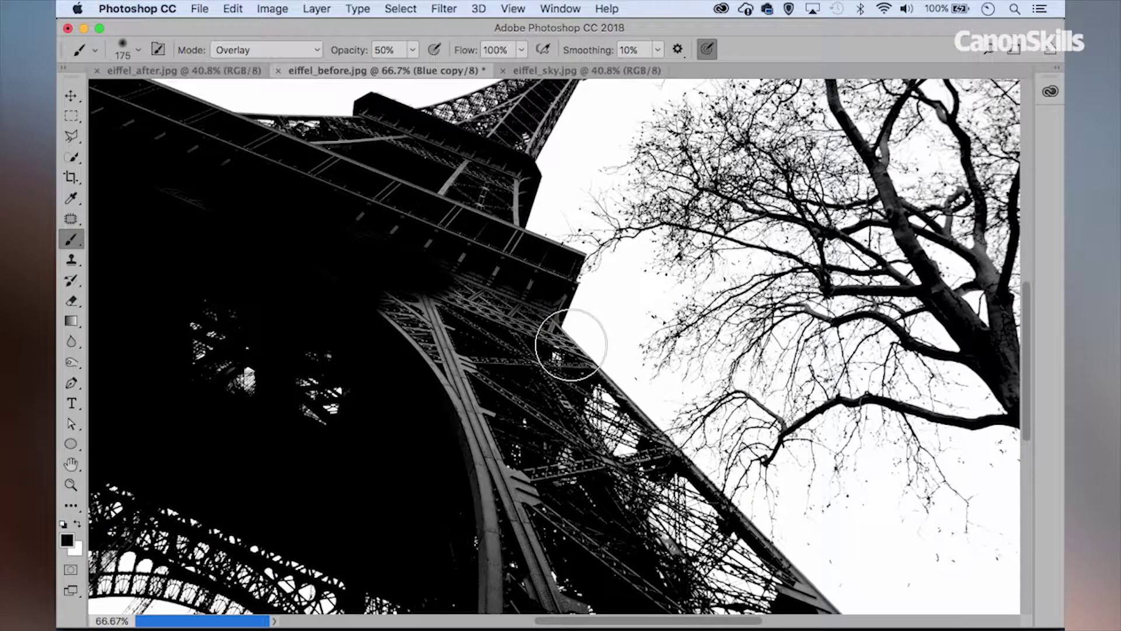
key(bracketright)
mouse_move(559, 340)
mouse_down()
mouse_move(531, 309)
mouse_move(590, 391)
mouse_move(664, 452)
mouse_move(555, 396)
mouse_move(503, 321)
mouse_move(538, 364)
mouse_move(493, 343)
mouse_move(465, 280)
mouse_move(496, 235)
mouse_move(580, 258)
mouse_move(566, 257)
mouse_move(528, 175)
mouse_move(495, 220)
mouse_move(492, 161)
mouse_move(463, 188)
mouse_move(481, 125)
mouse_move(413, 201)
mouse_move(438, 185)
mouse_move(263, 134)
mouse_move(405, 125)
mouse_move(383, 130)
mouse_up()
key(bracketright)
drag(258, 139, 543, 250)
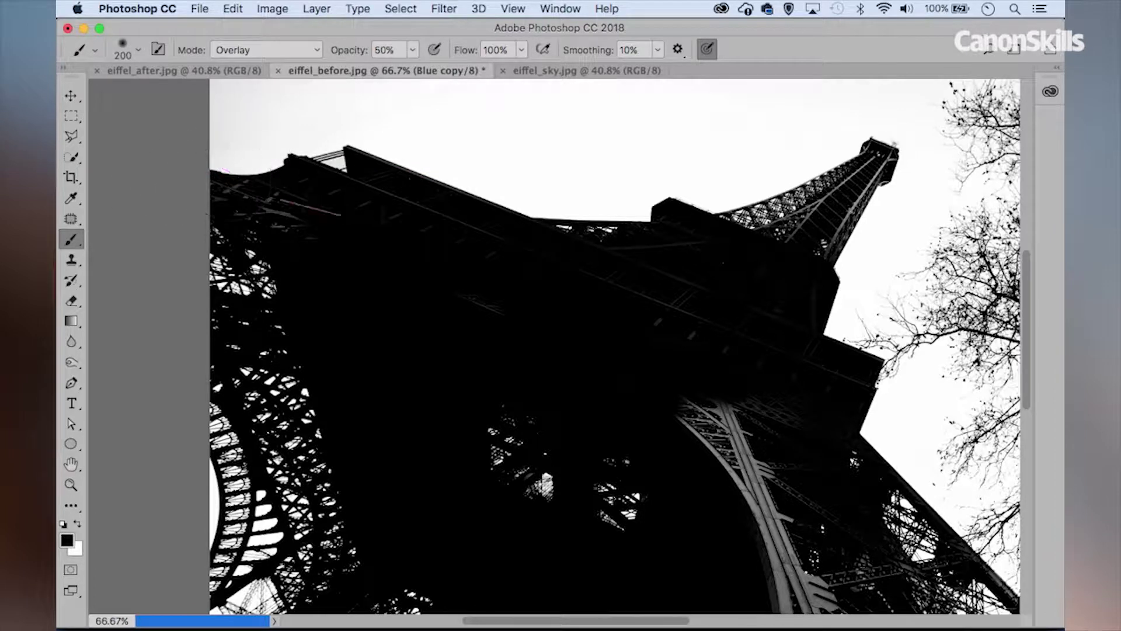
drag(235, 195, 187, 179)
mouse_move(432, 248)
mouse_down()
mouse_move(501, 329)
mouse_move(460, 268)
mouse_up()
mouse_move(419, 227)
mouse_down()
mouse_move(541, 255)
mouse_move(686, 324)
mouse_move(639, 286)
mouse_move(693, 324)
mouse_up()
Step: Enlarge the brush to 400 and paint black over the remaining grey areas of the tower's legs, arch and spire
mouse_move(920, 198)
mouse_down()
mouse_move(846, 243)
mouse_move(799, 248)
mouse_move(839, 199)
mouse_move(770, 250)
mouse_move(638, 64)
mouse_move(576, 32)
mouse_move(558, 8)
mouse_up()
drag(499, 202, 559, 300)
key(bracketright)
key(bracketright)
mouse_move(553, 260)
mouse_down()
mouse_move(575, 371)
mouse_move(518, 178)
mouse_move(549, 323)
mouse_move(570, 386)
mouse_move(594, 379)
mouse_move(619, 495)
mouse_move(627, 437)
mouse_move(577, 304)
mouse_move(461, 217)
mouse_move(545, 367)
mouse_move(593, 545)
mouse_move(596, 492)
mouse_move(592, 506)
mouse_move(648, 438)
mouse_move(734, 521)
mouse_move(695, 440)
mouse_move(734, 422)
mouse_move(757, 430)
mouse_up()
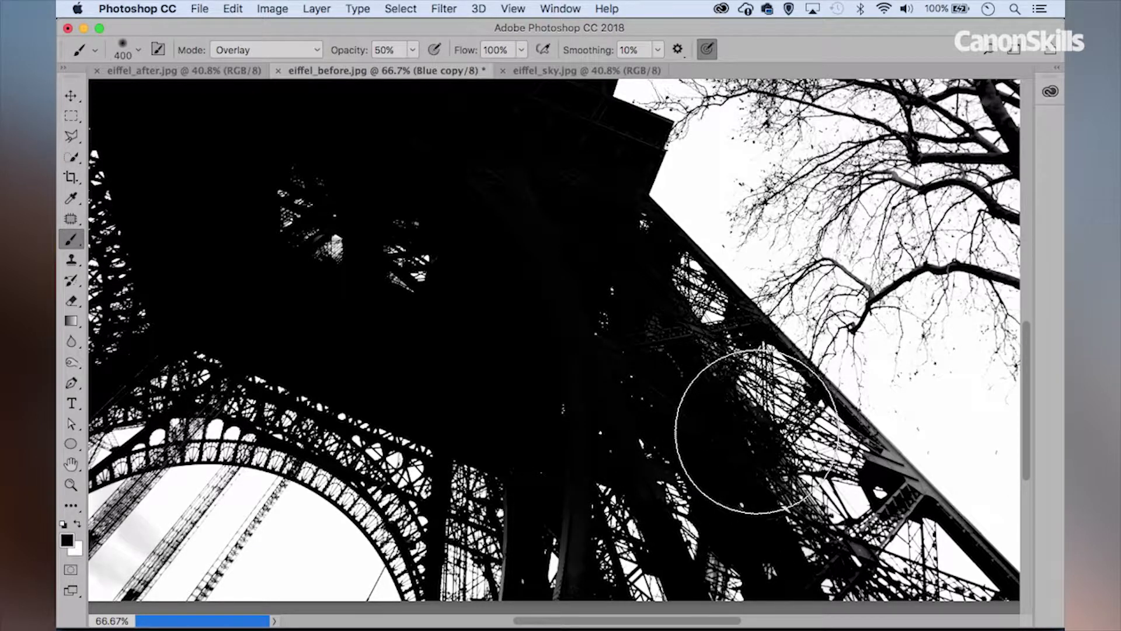
drag(788, 475, 601, 298)
mouse_move(645, 248)
mouse_down()
mouse_move(698, 279)
mouse_move(778, 356)
mouse_move(689, 296)
mouse_move(823, 395)
mouse_move(679, 235)
mouse_move(587, 161)
mouse_move(375, 261)
mouse_move(534, 381)
mouse_move(360, 256)
mouse_move(389, 382)
mouse_up()
drag(293, 318, 476, 385)
drag(571, 477, 564, 454)
drag(428, 268, 630, 342)
drag(351, 364, 278, 413)
drag(378, 286, 376, 445)
drag(486, 318, 585, 324)
drag(700, 270, 626, 358)
drag(693, 250, 763, 150)
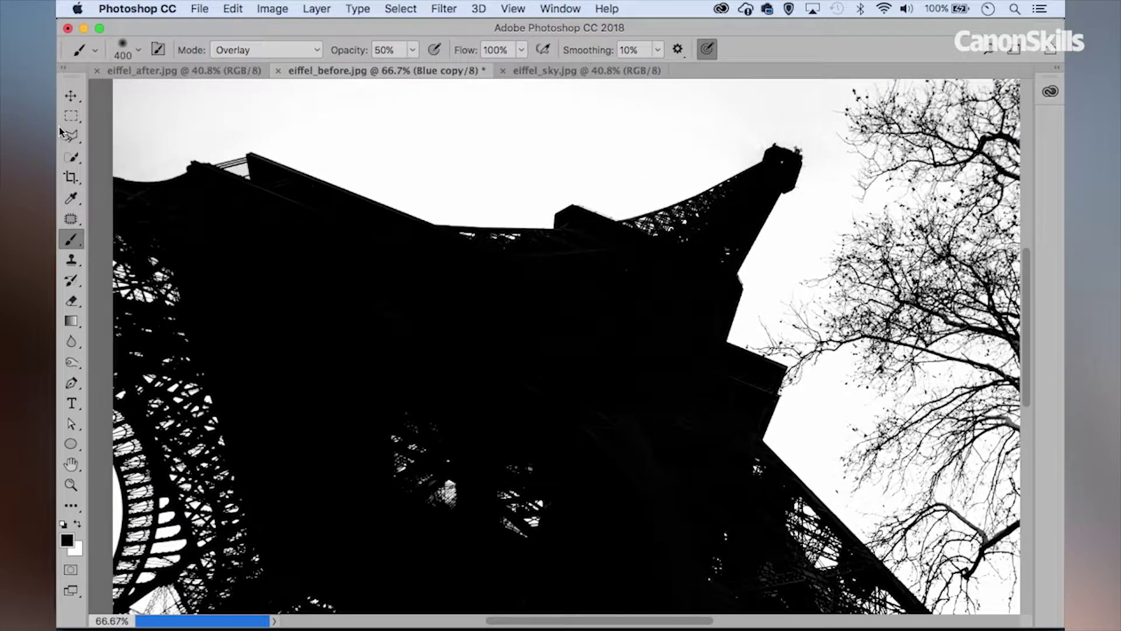
Step: Darken the tree's trunk and main branches to black, using a smaller Overlay brush of about size 250
key(super+minus)
key(super+minus)
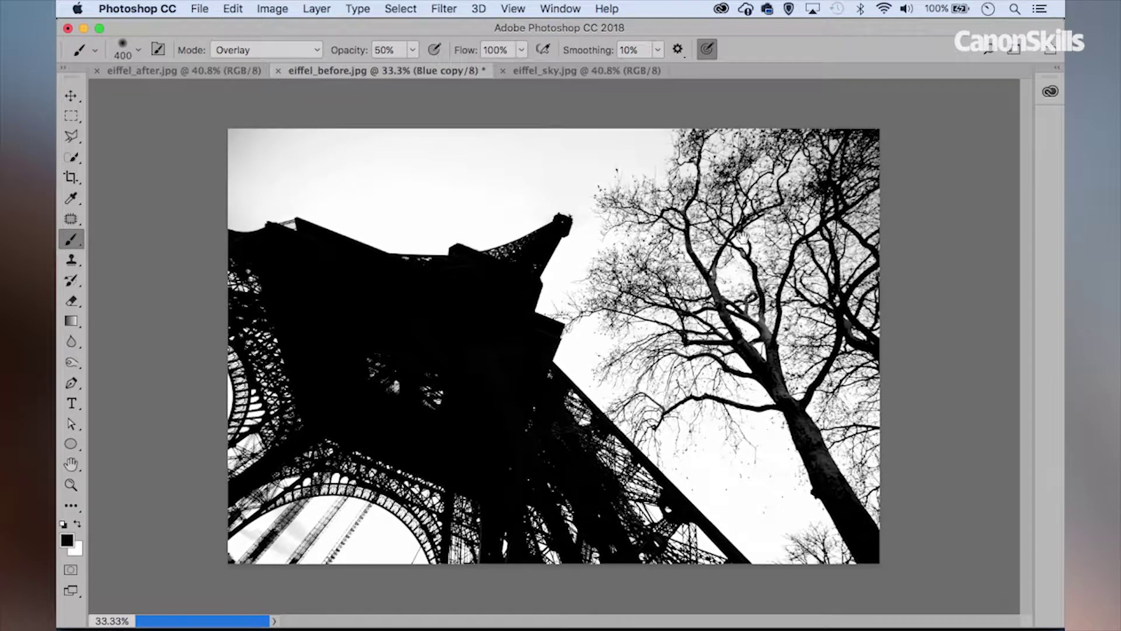
key(super+plus)
key(super+plus)
scroll(572, 237, right, 5)
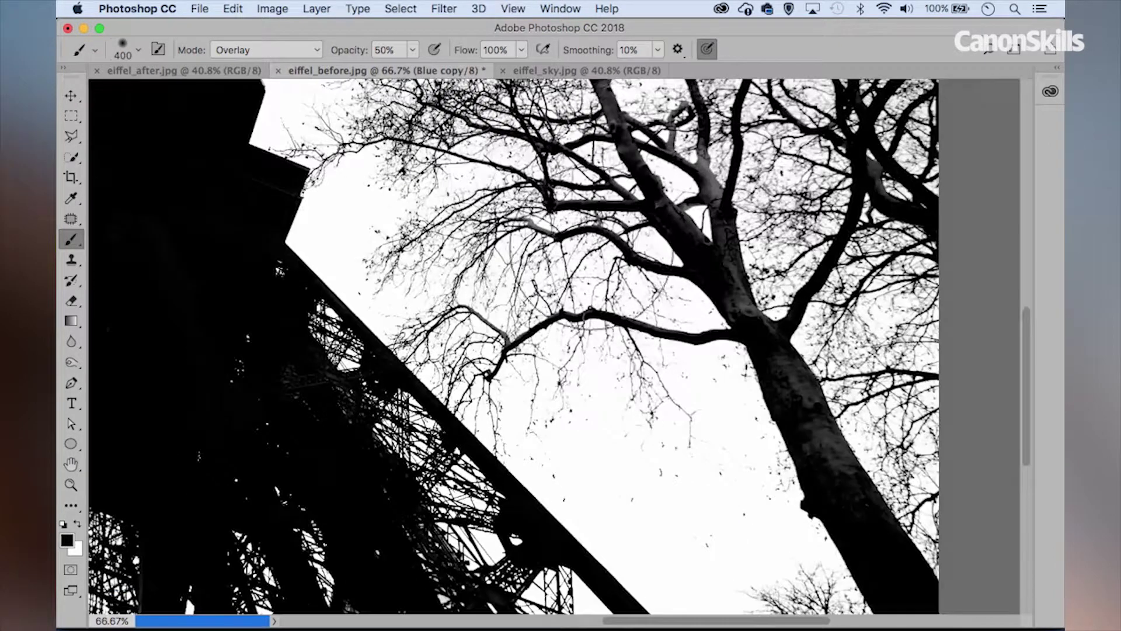
key(bracketleft)
key(bracketleft)
mouse_move(719, 248)
mouse_down()
mouse_move(763, 363)
mouse_move(876, 500)
mouse_up()
key(bracketright)
mouse_move(721, 274)
mouse_down()
mouse_move(654, 152)
mouse_move(724, 146)
mouse_move(753, 192)
mouse_move(693, 165)
mouse_move(711, 331)
mouse_move(584, 234)
mouse_move(637, 288)
mouse_up()
key(bracketleft)
mouse_move(665, 147)
mouse_down()
mouse_move(722, 293)
mouse_move(678, 192)
mouse_up()
mouse_move(894, 335)
mouse_down()
mouse_move(928, 181)
mouse_move(920, 282)
mouse_up()
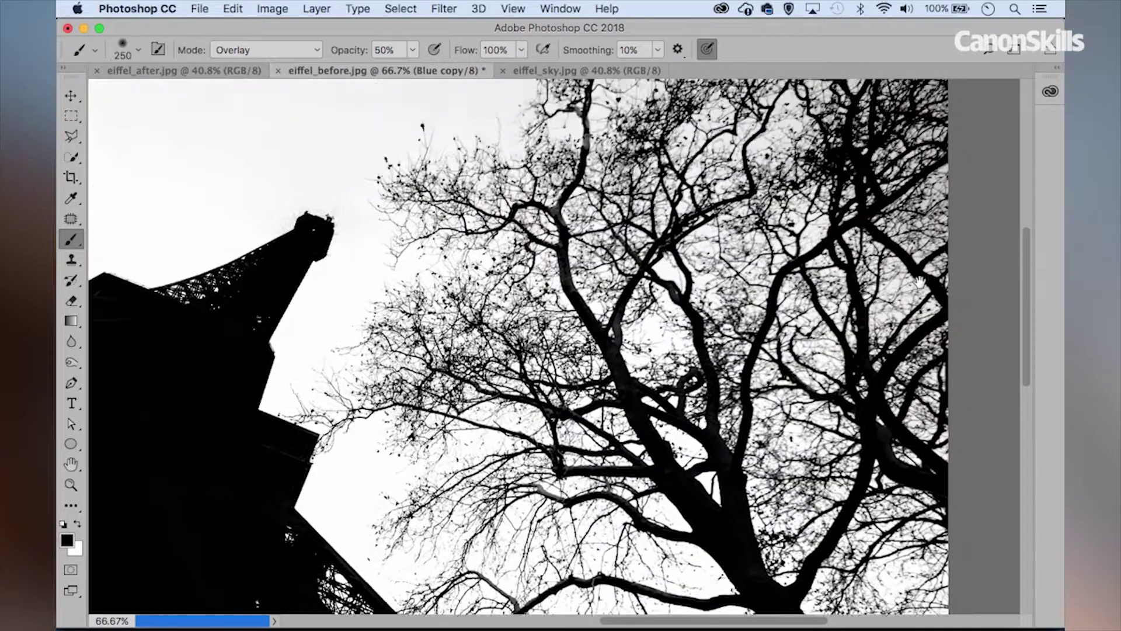
Step: Enlarge the brush to 400 and paint black over the remaining grey parts of the tree's branches
key(bracketright)
mouse_move(730, 152)
mouse_down()
mouse_move(563, 219)
mouse_move(584, 400)
mouse_move(479, 327)
mouse_up()
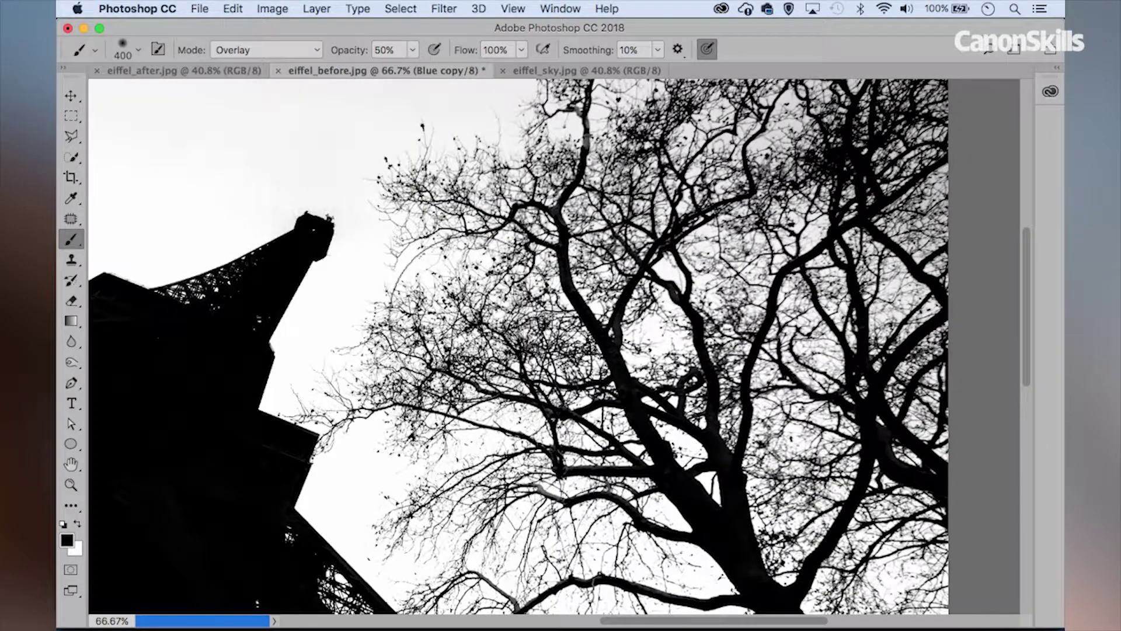
drag(370, 351, 396, 120)
mouse_move(555, 362)
mouse_down()
mouse_move(656, 476)
mouse_move(737, 488)
mouse_move(675, 500)
mouse_move(701, 413)
mouse_move(700, 450)
mouse_move(710, 428)
mouse_move(733, 489)
mouse_move(689, 493)
mouse_up()
mouse_move(498, 128)
mouse_down()
mouse_move(627, 414)
mouse_move(634, 303)
mouse_up()
drag(339, 111, 533, 278)
drag(287, 296, 433, 206)
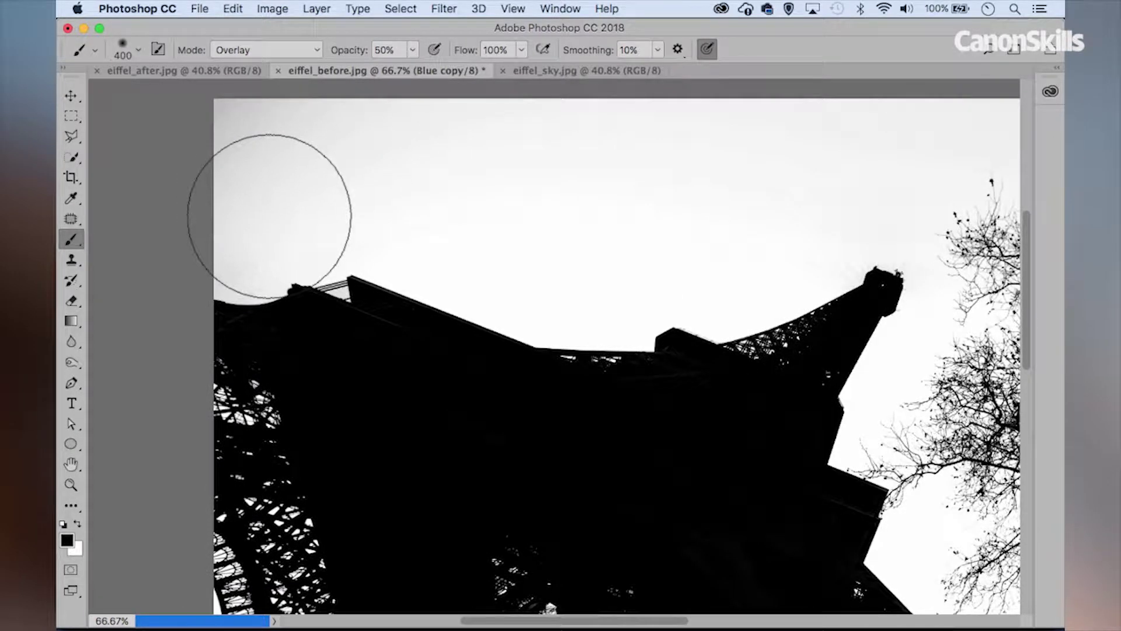
Step: Switch the brush colour to white and paint in Overlay mode over the grey sky above the tower, using brush size 400
key(x)
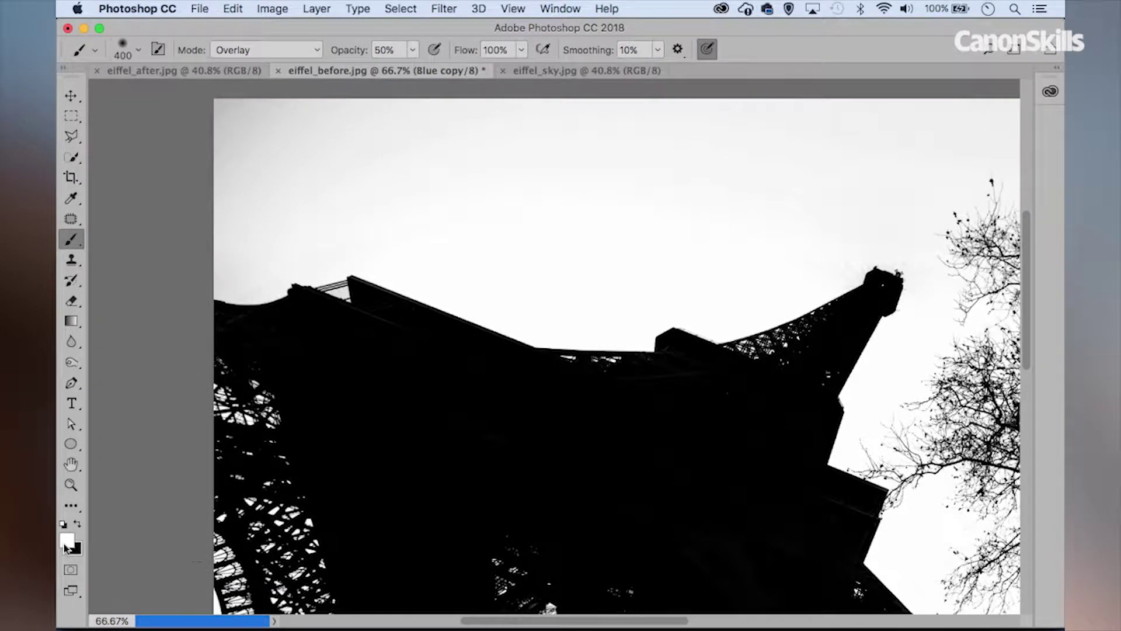
mouse_move(263, 187)
mouse_down()
mouse_move(218, 212)
mouse_move(233, 150)
mouse_move(270, 150)
mouse_move(227, 225)
mouse_move(453, 243)
mouse_move(680, 193)
mouse_move(730, 164)
mouse_up()
mouse_move(838, 76)
mouse_down()
mouse_move(738, 82)
mouse_move(753, 71)
mouse_up()
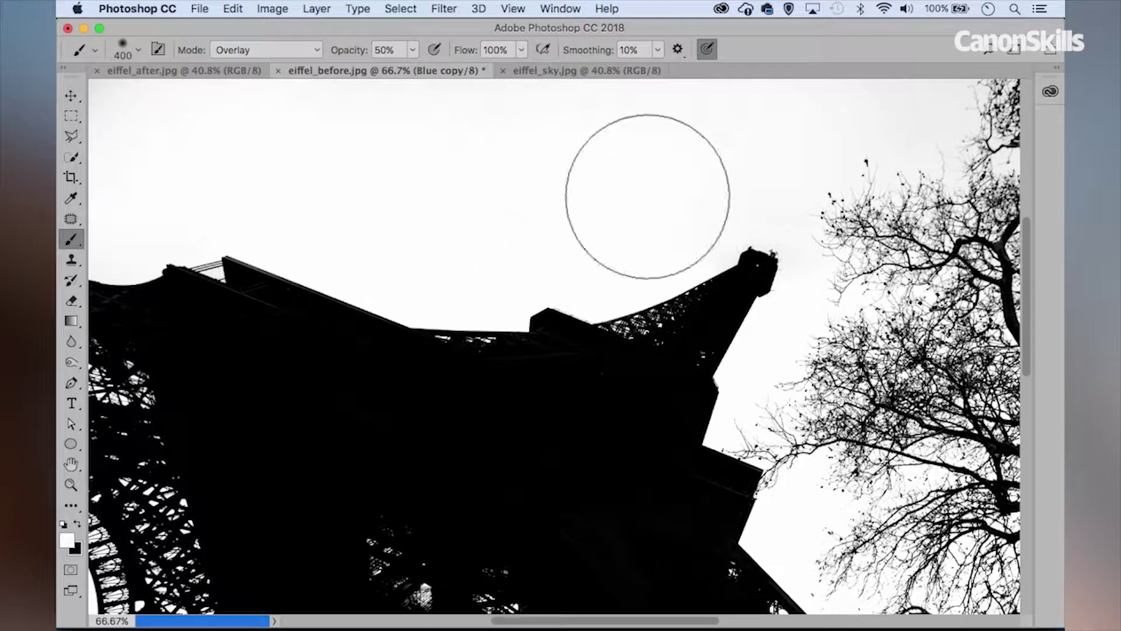
key(bracketleft)
key(bracketleft)
key(bracketleft)
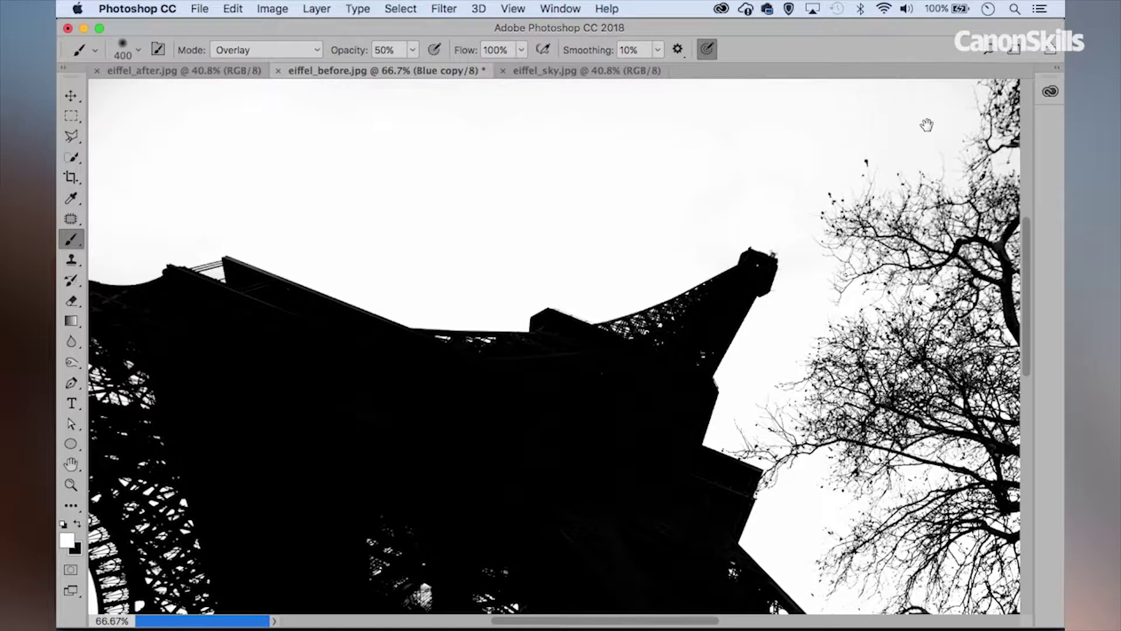
Step: Enlarge the Overlay brush to 500 and paint white over the grey sky between the tower and the tree branches
drag(926, 117, 700, 146)
key(bracketright)
key(bracketright)
drag(707, 203, 679, 202)
key(super+minus)
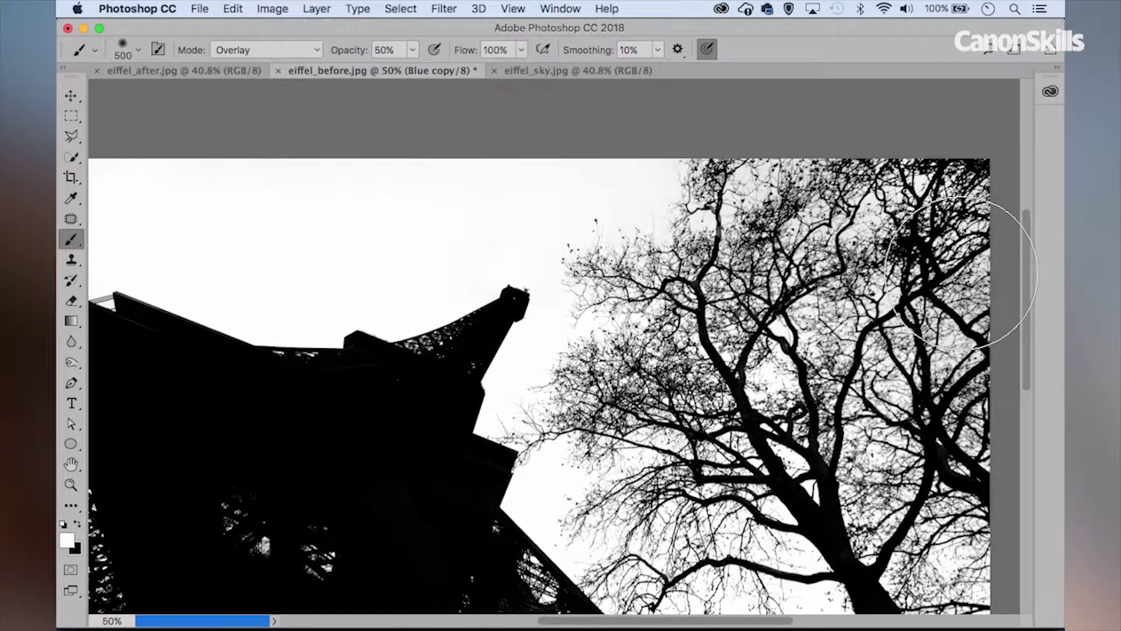
scroll(911, 292, down, 3)
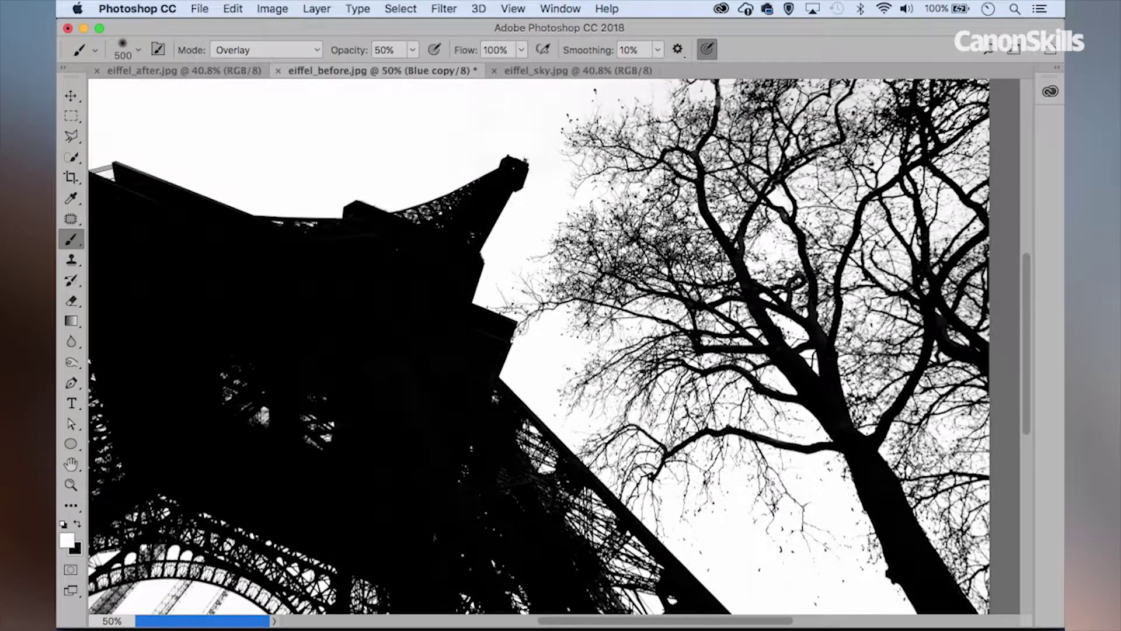
scroll(841, 274, down, 2)
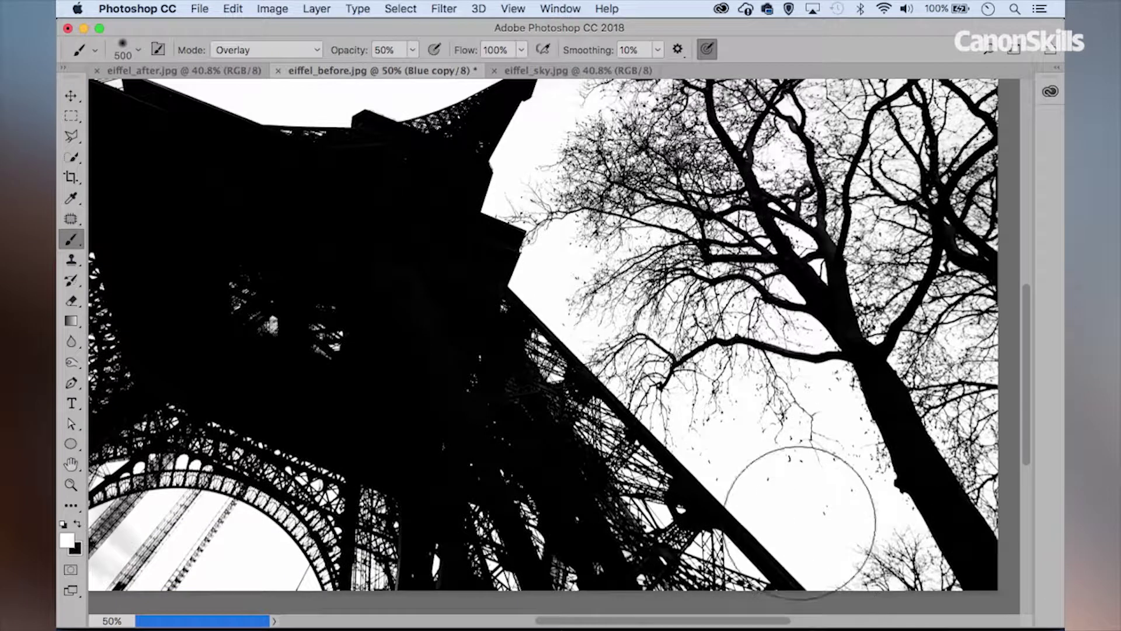
Step: Paint white over the remaining grey sky beneath the arch and through the gaps in the tower's lower ironwork
scroll(403, 512, down, 2)
scroll(403, 512, left, 3)
mouse_move(402, 512)
mouse_down()
mouse_move(238, 450)
mouse_move(288, 463)
mouse_move(217, 479)
mouse_move(234, 306)
mouse_up()
drag(632, 277, 576, 359)
drag(373, 297, 384, 301)
drag(510, 281, 508, 295)
key(super+0)
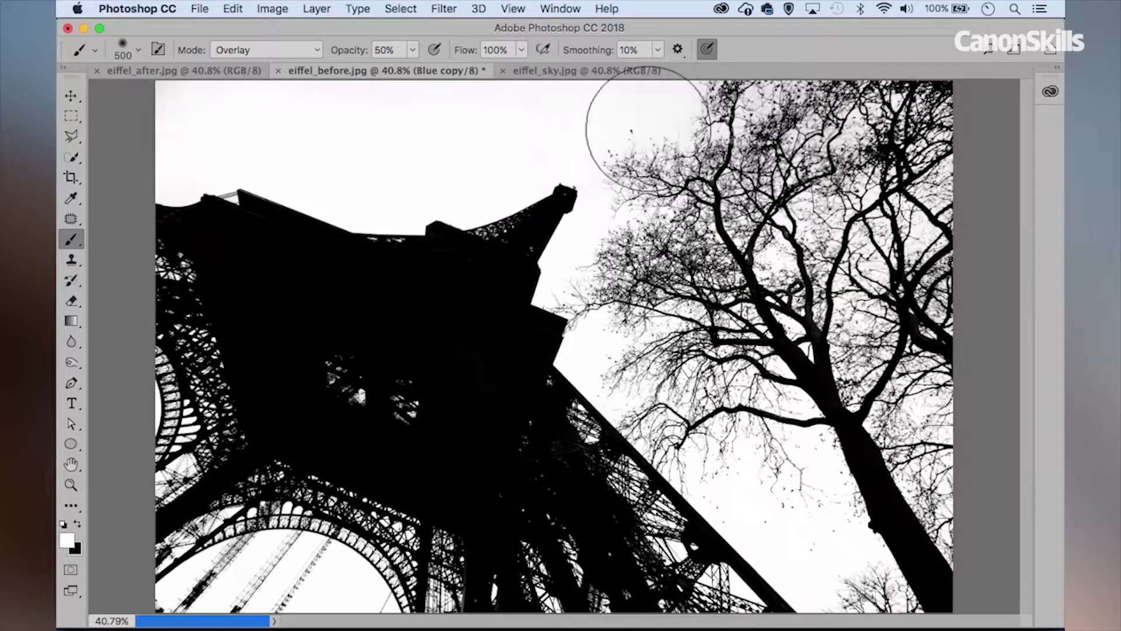
Step: Load the Blue copy channel as a selection and return to the RGB composite channel
click(548, 8)
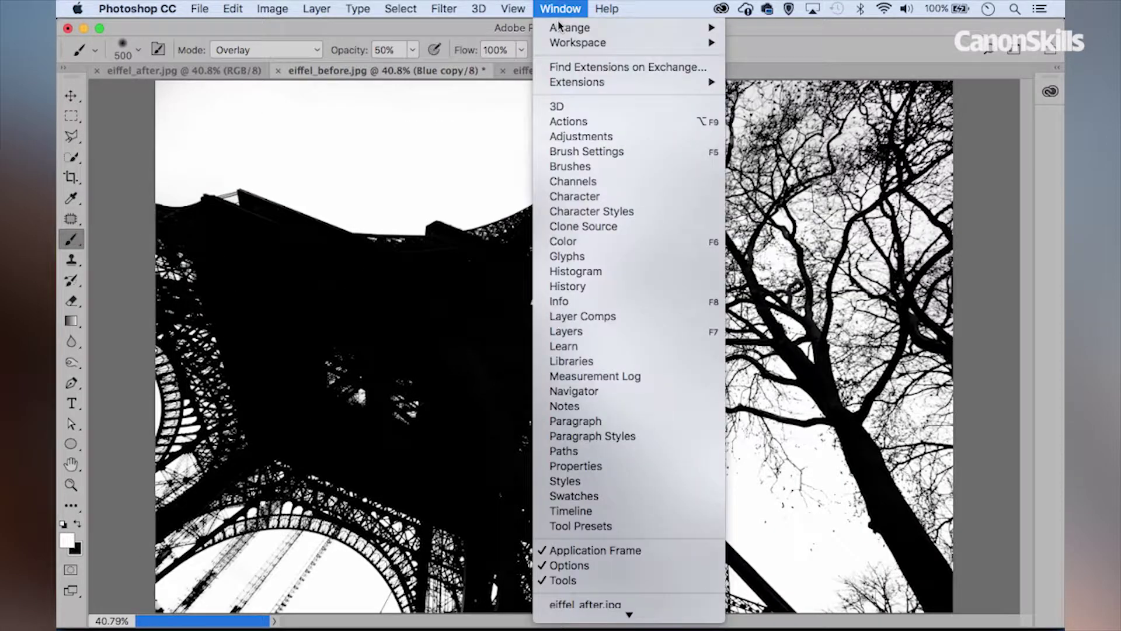
click(591, 186)
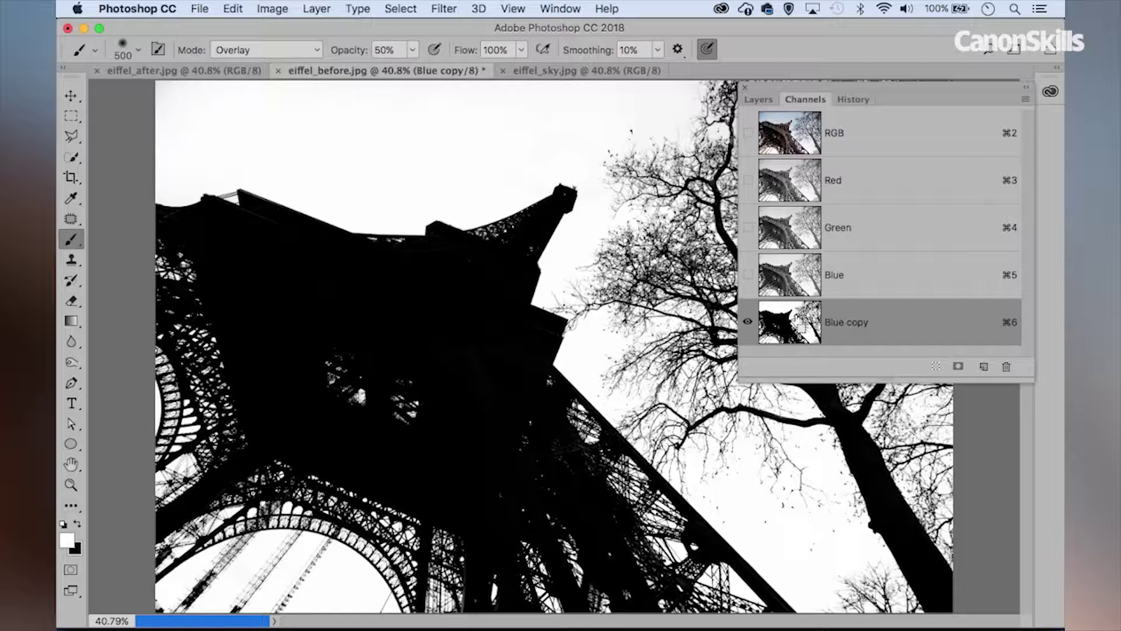
super+click(799, 322)
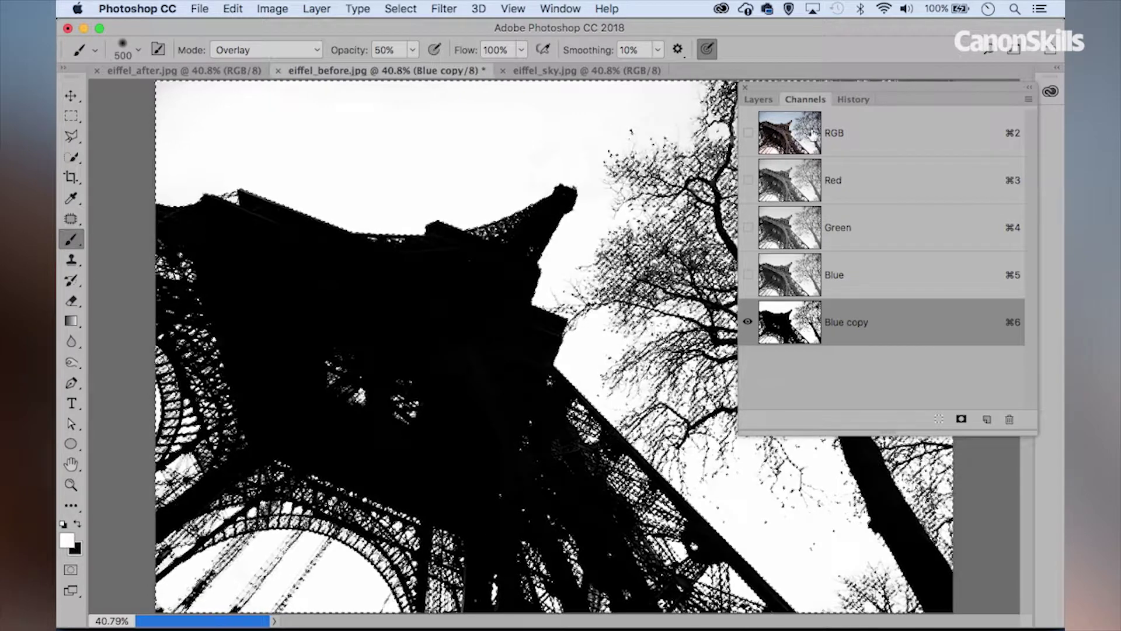
click(846, 135)
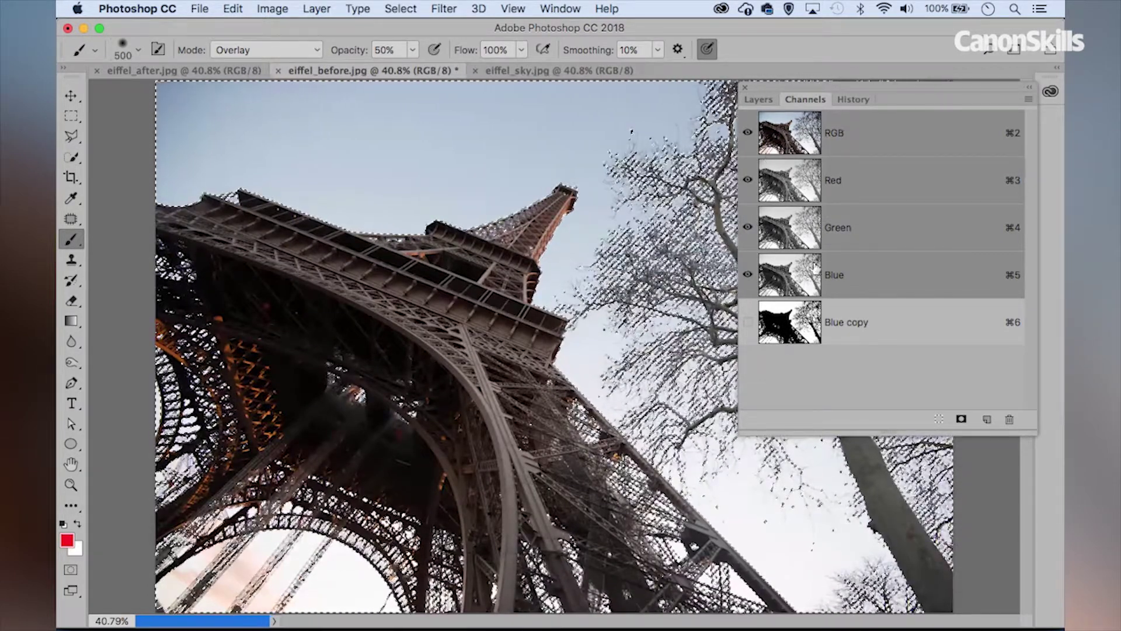
Step: Add a layer mask to the Background layer from the selection and invert the mask to hide the sky
click(758, 99)
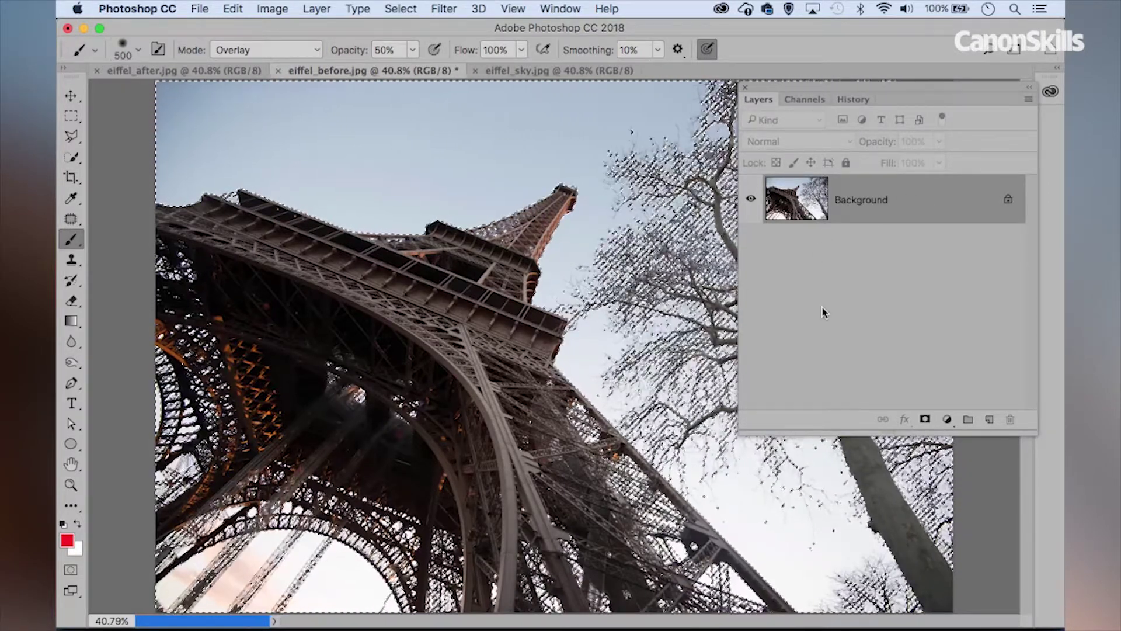
click(927, 421)
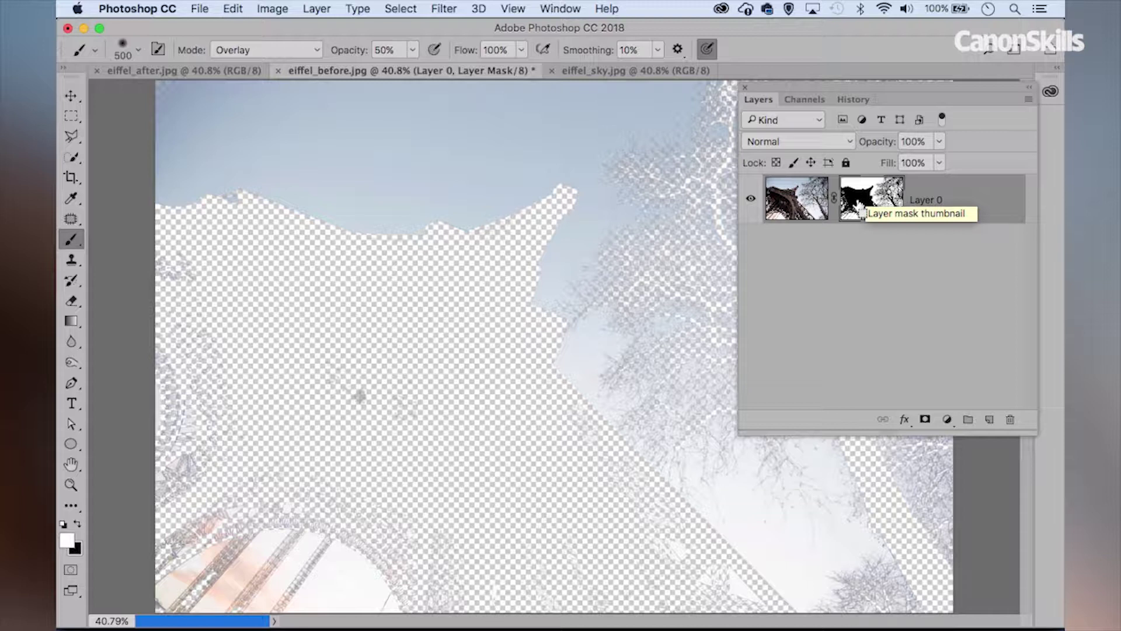
key(super+i)
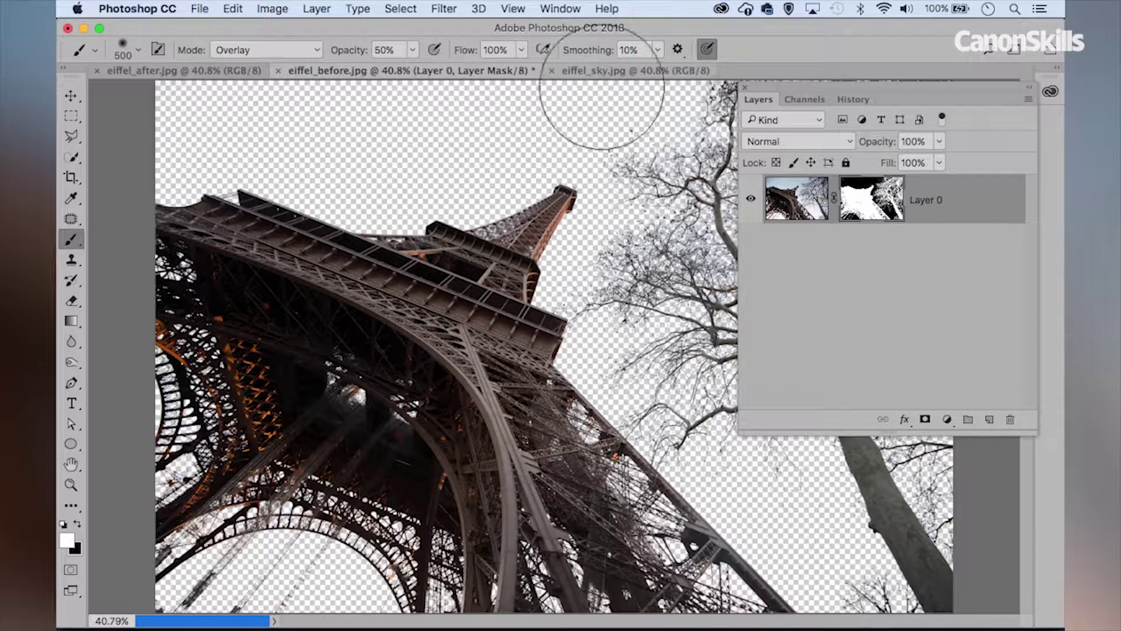
Step: Copy the sky image from eiffel_sky.jpg into eiffel_before.jpg with the Move tool, aligned to the canvas
click(606, 72)
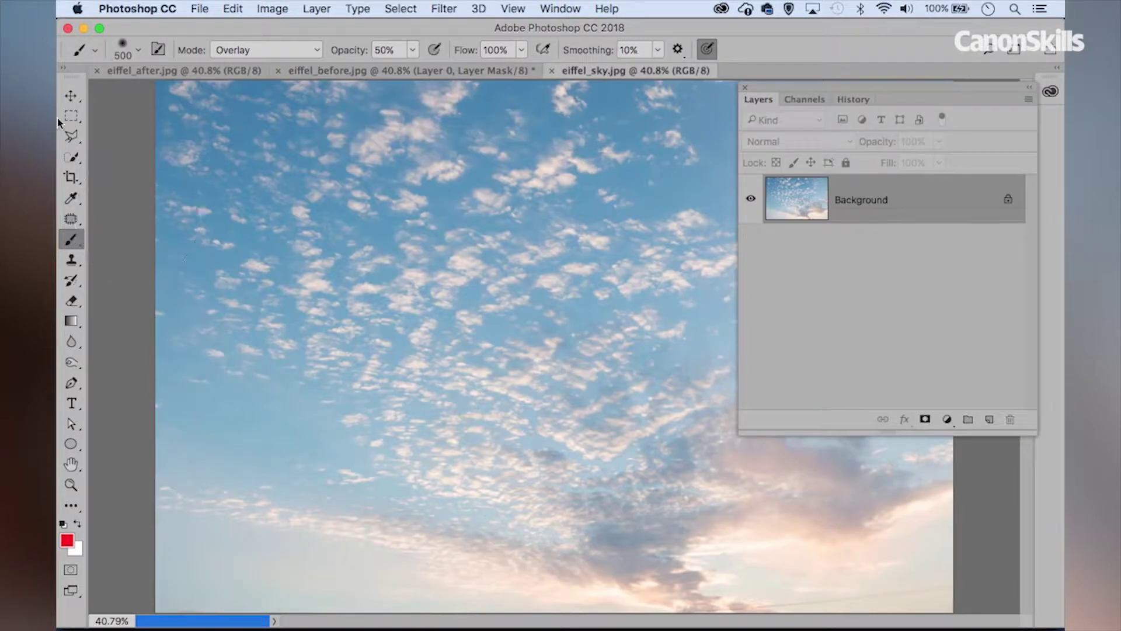
click(70, 95)
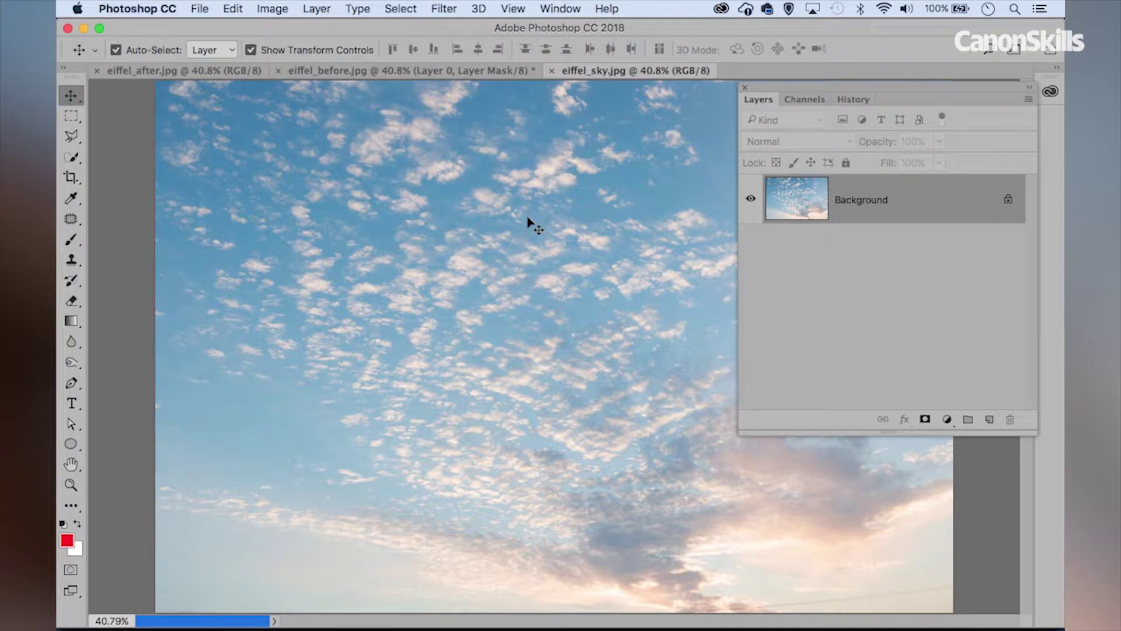
drag(522, 217, 478, 119)
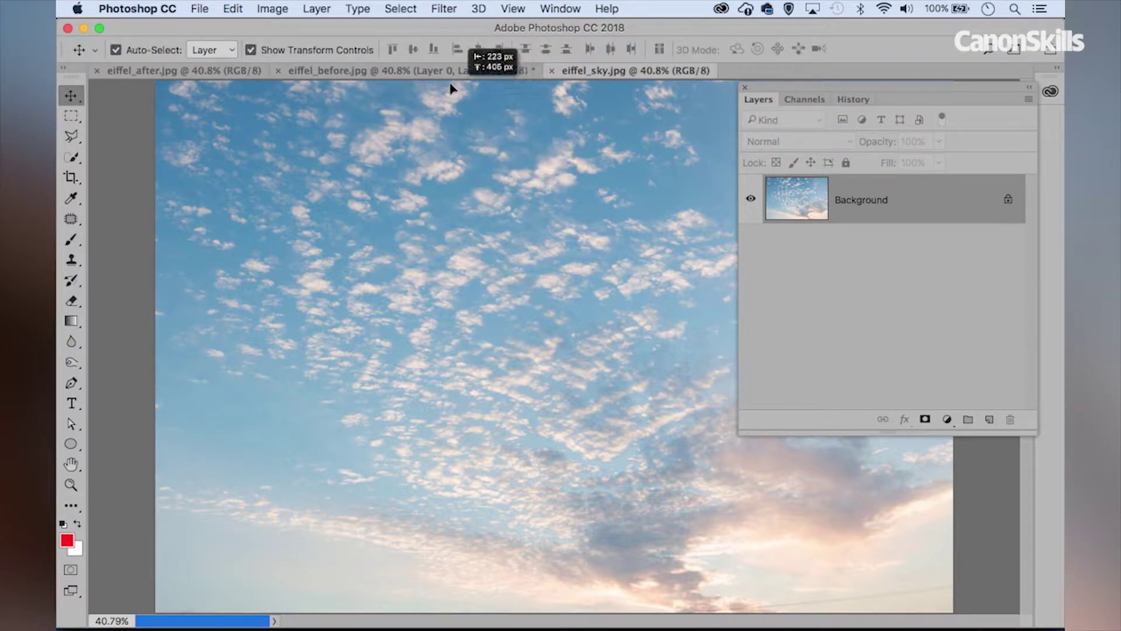
drag(429, 72, 429, 72)
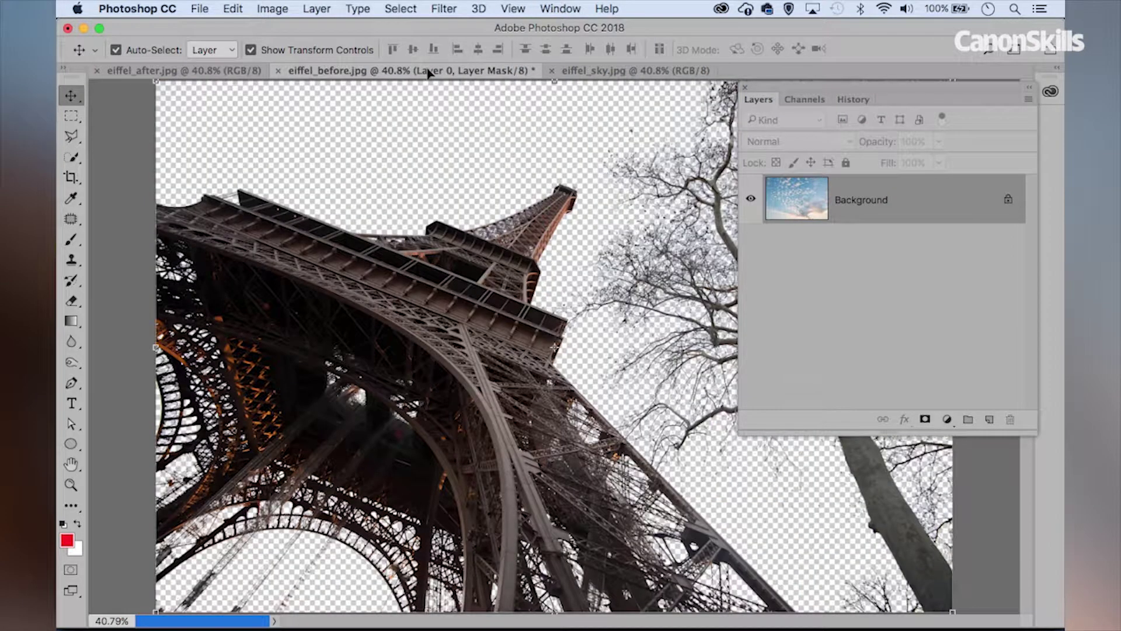
drag(513, 183, 471, 330)
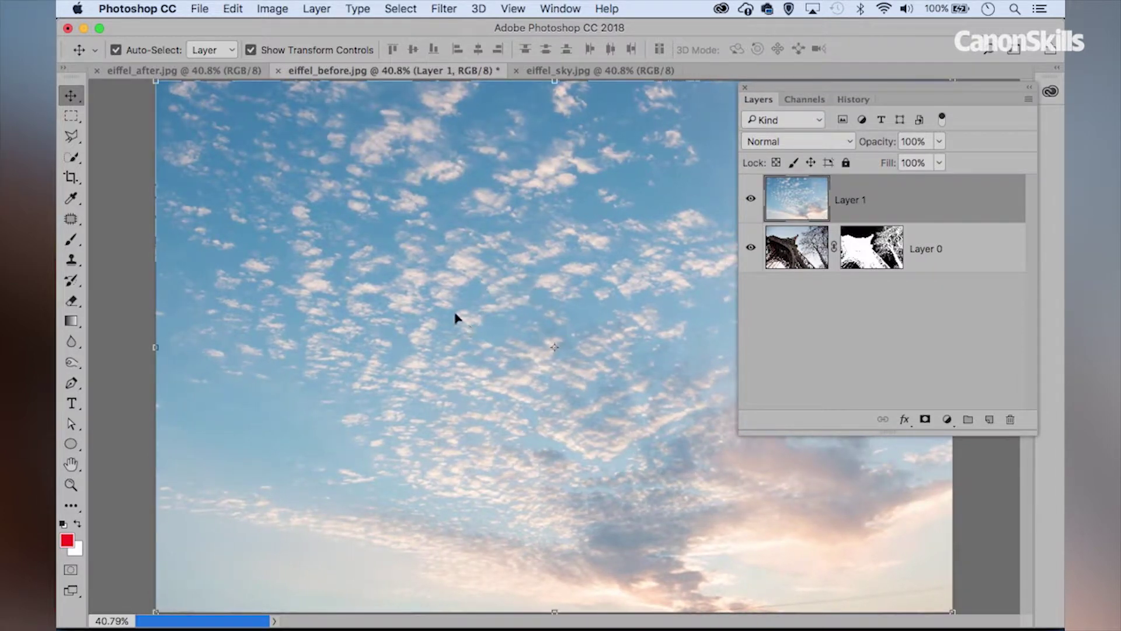
Step: Place the new sky layer beneath the masked tower layer in the layer stack
key(super+minus)
drag(299, 147, 310, 187)
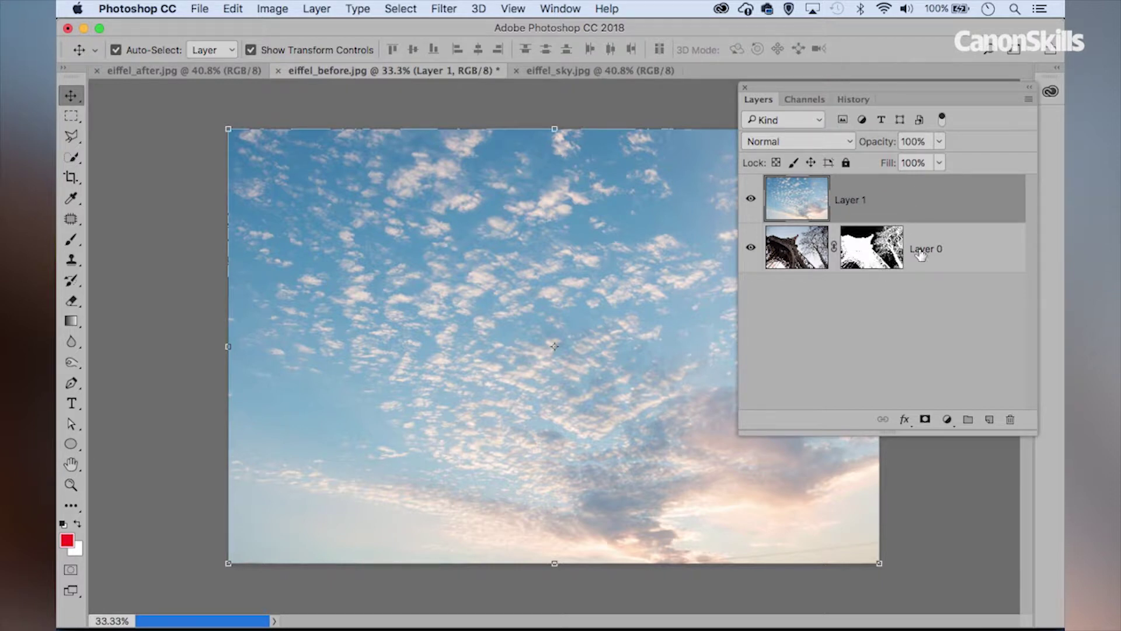
drag(911, 197, 893, 263)
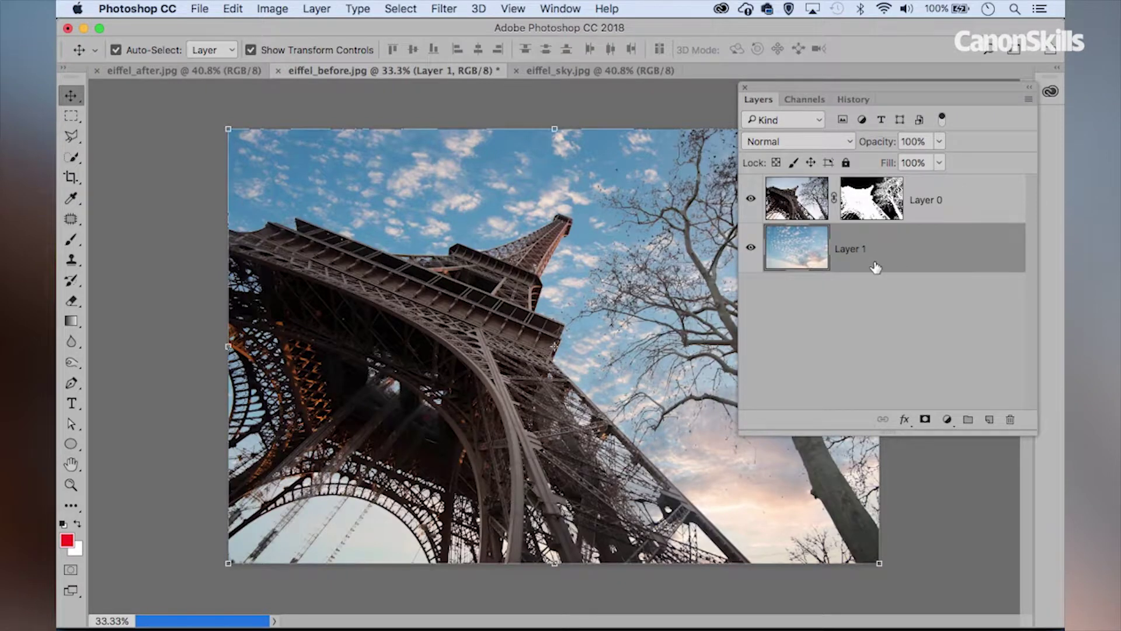
drag(818, 91, 936, 185)
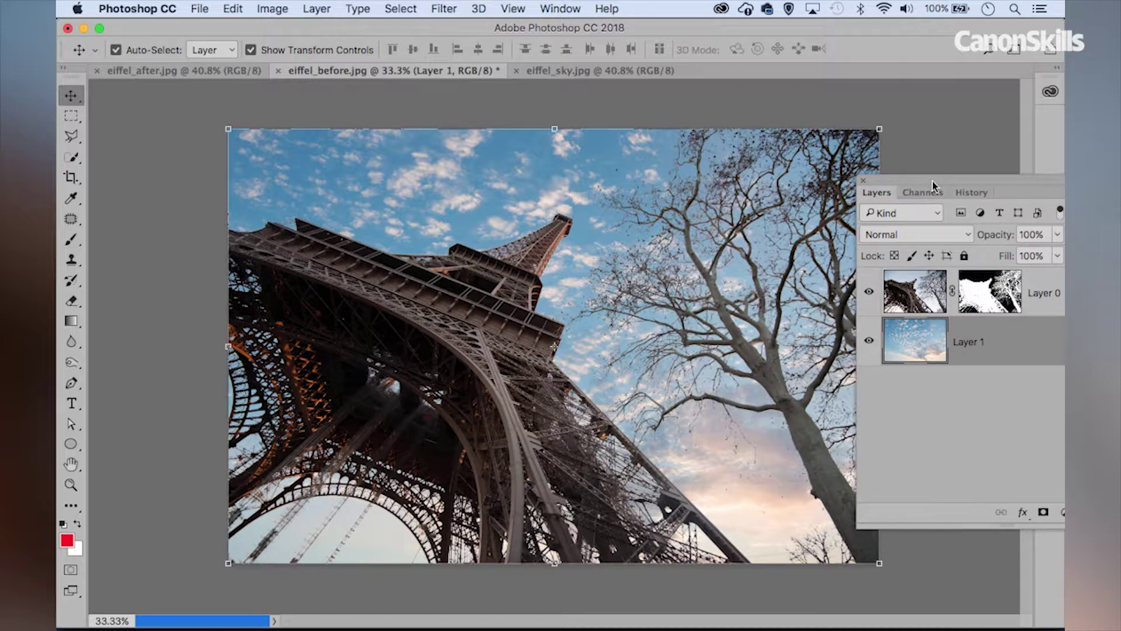
drag(933, 181, 806, 81)
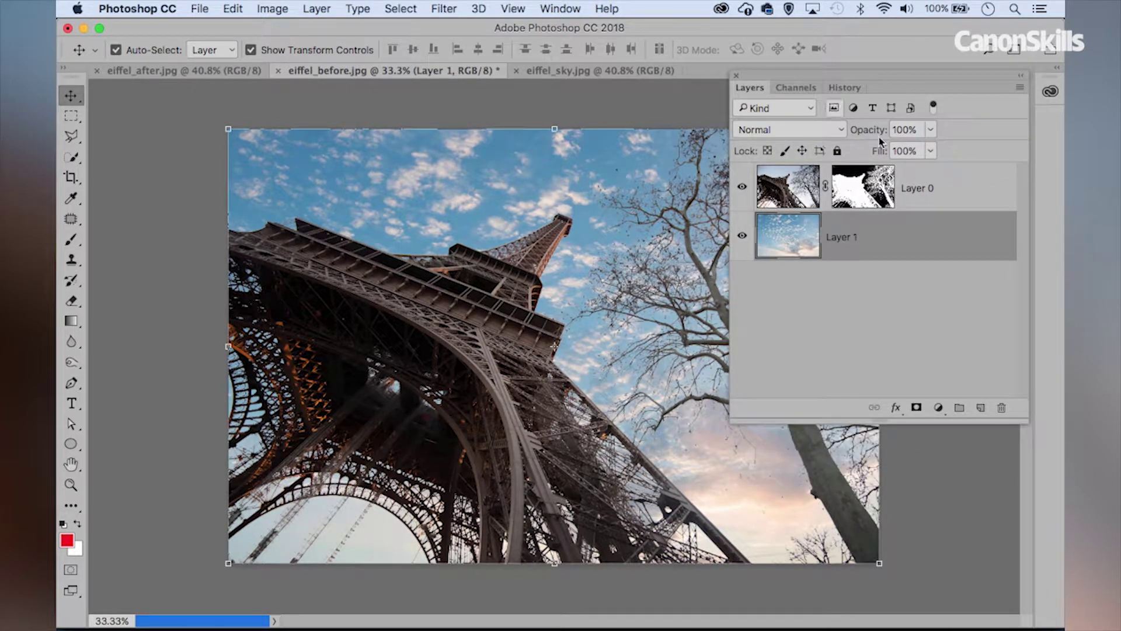
Step: Add a Color Lookup adjustment layer above the tower layer and apply the FallColors.look 3D LUT
click(932, 186)
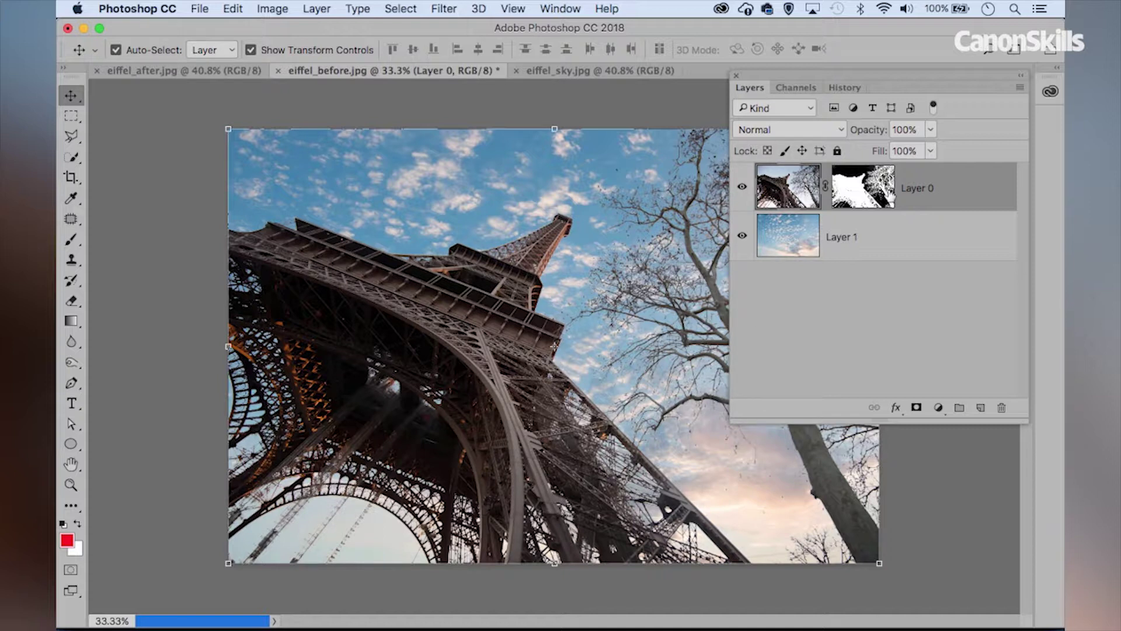
click(938, 407)
scroll(981, 566, down, 5)
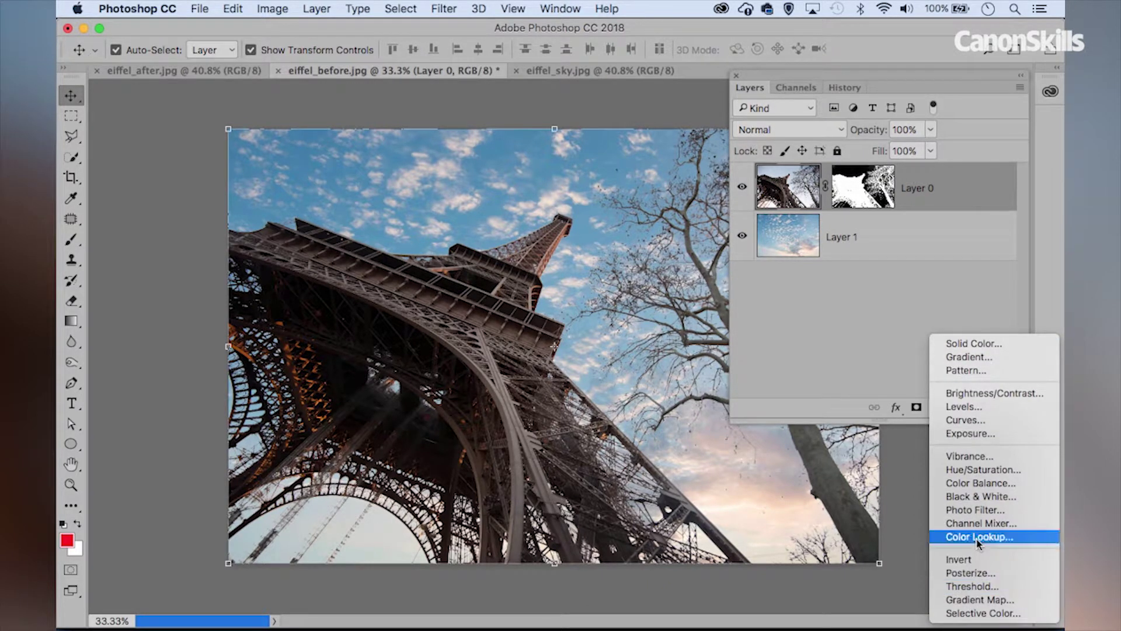
click(980, 537)
drag(737, 419, 727, 348)
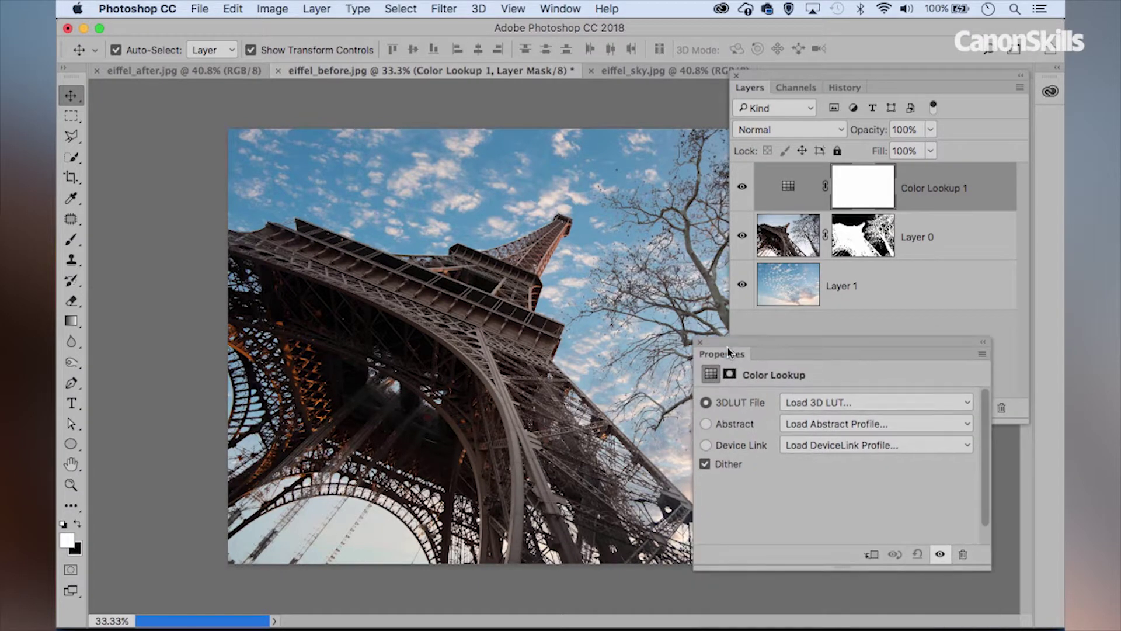
click(821, 403)
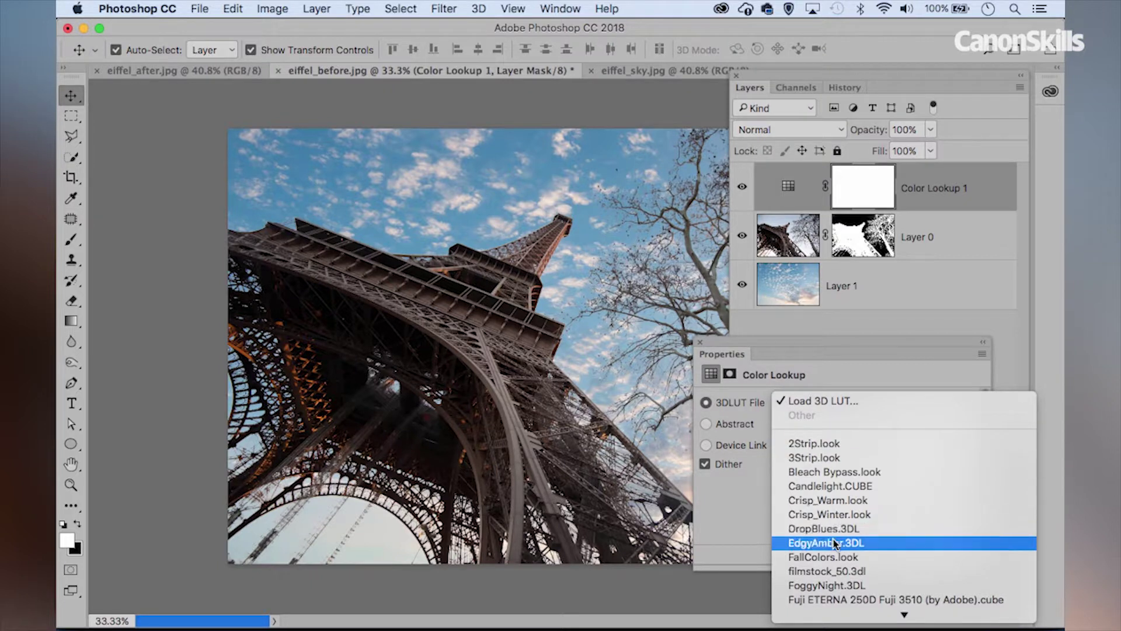
click(832, 557)
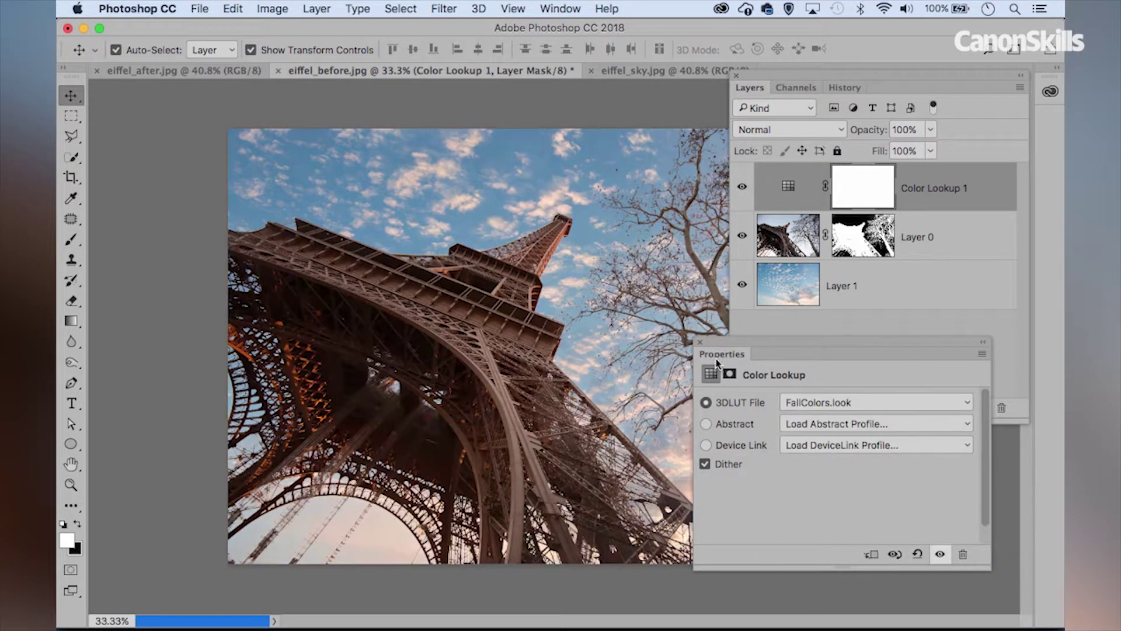
Step: Compare the image with and without the Color Lookup effect, and view the finished composite fitted to the window
click(700, 344)
click(741, 187)
click(742, 187)
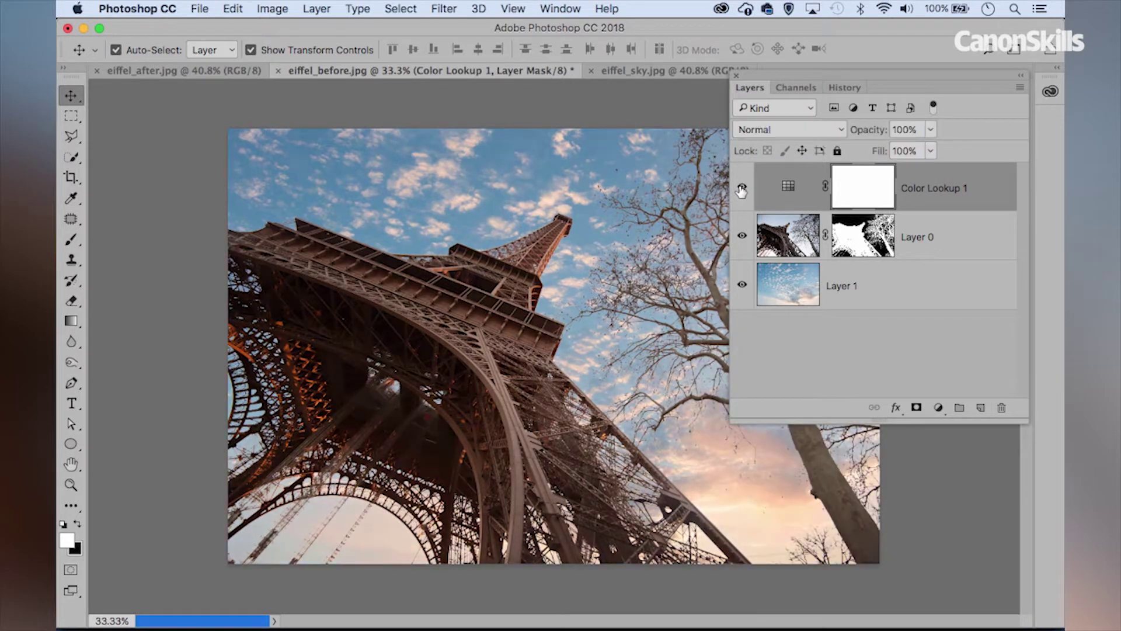
click(736, 77)
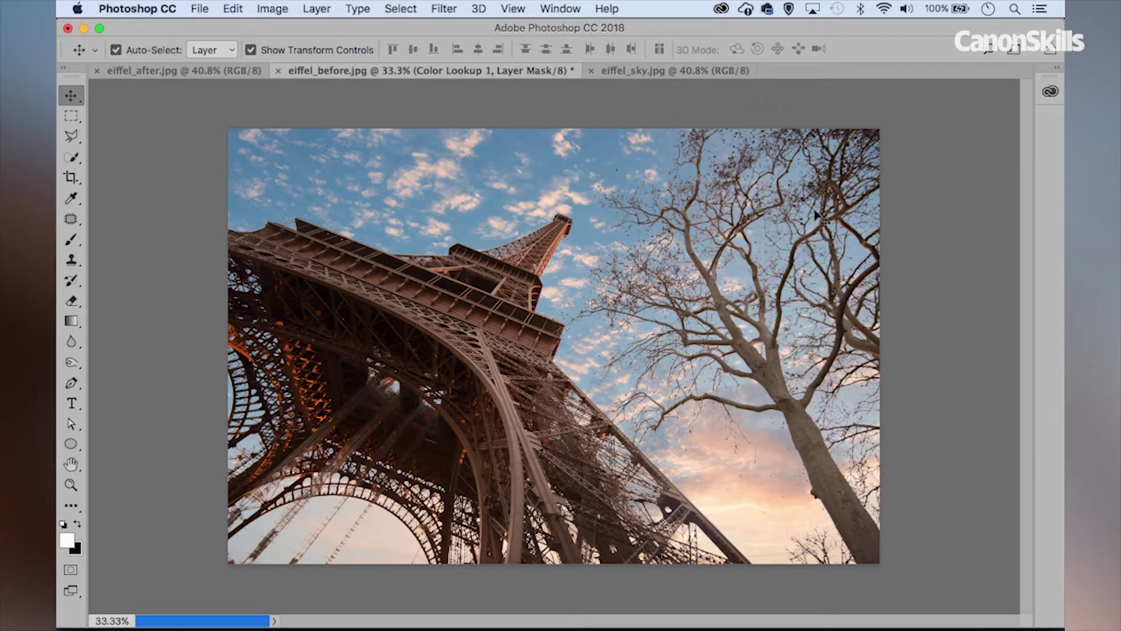
key(super+0)
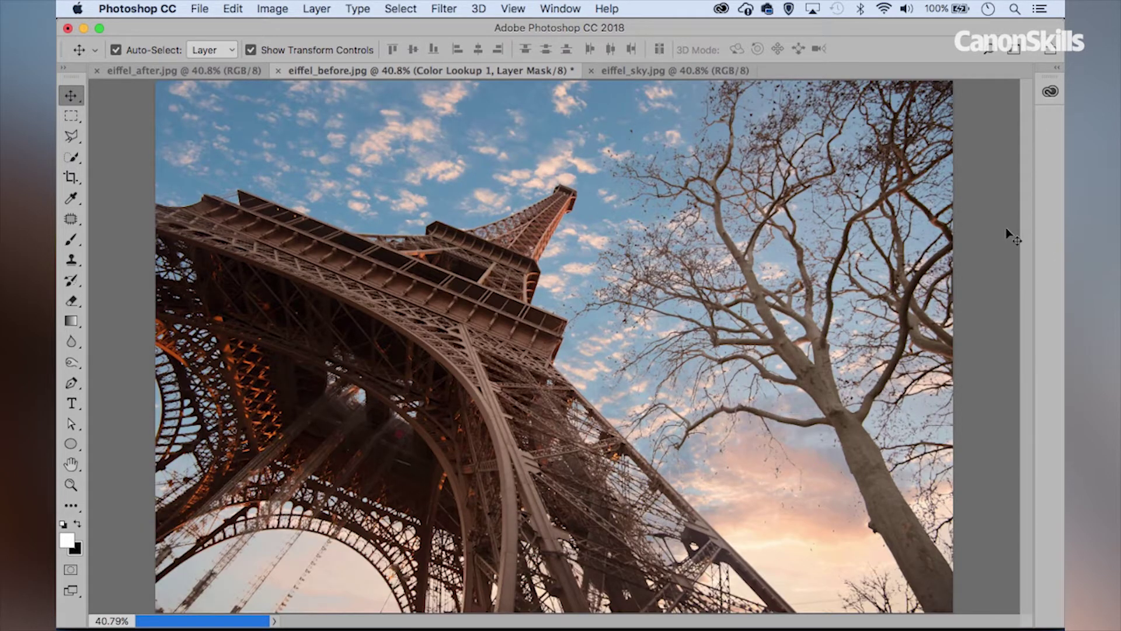